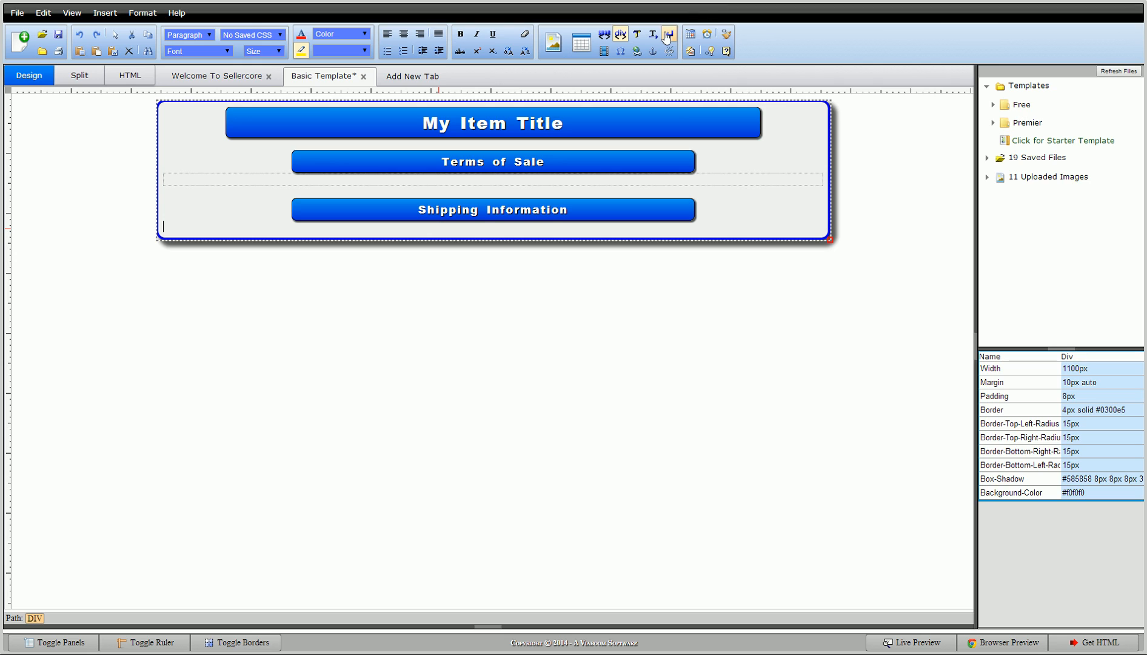
# Insert an empty div below the Shipping Information heading and check the layout with the border guides hidden.
pyautogui.click(689, 66)
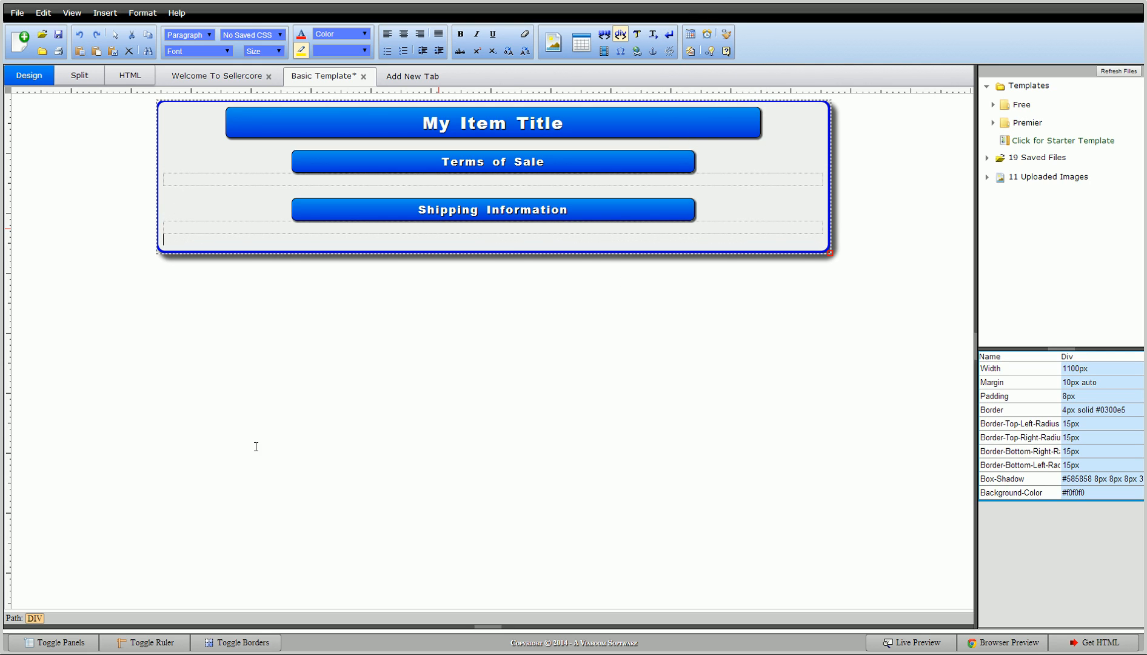
pyautogui.click(240, 645)
pyautogui.click(240, 644)
pyautogui.click(287, 124)
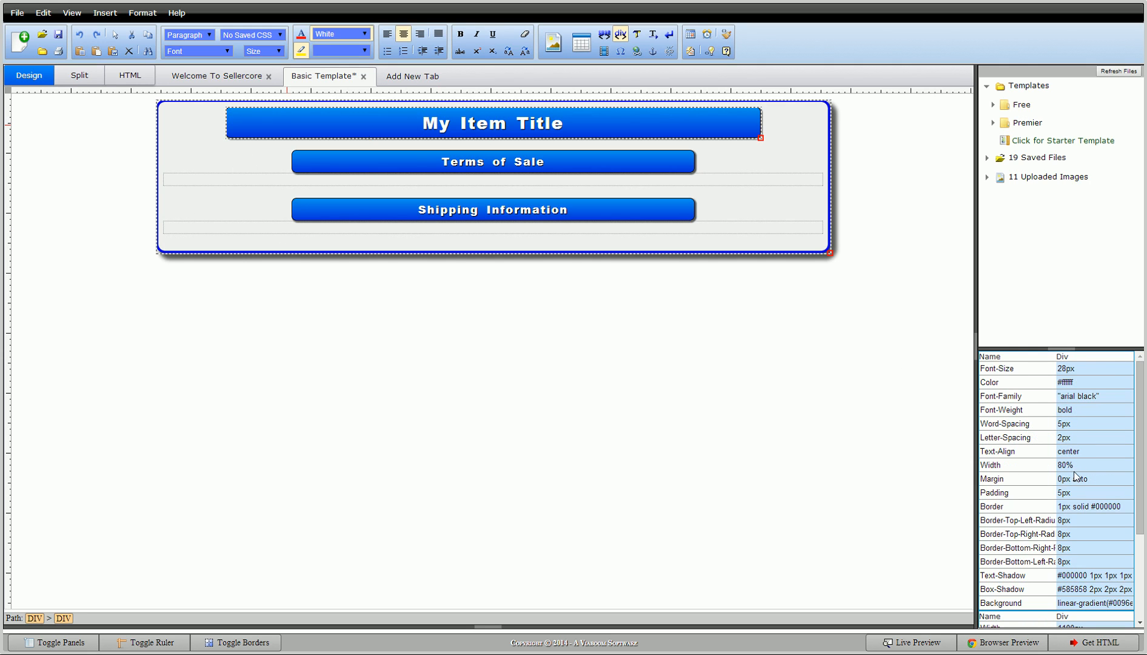
# Set the width of the empty div under the Terms of Sale heading to 80% in its CSS styles.
pyautogui.click(294, 180)
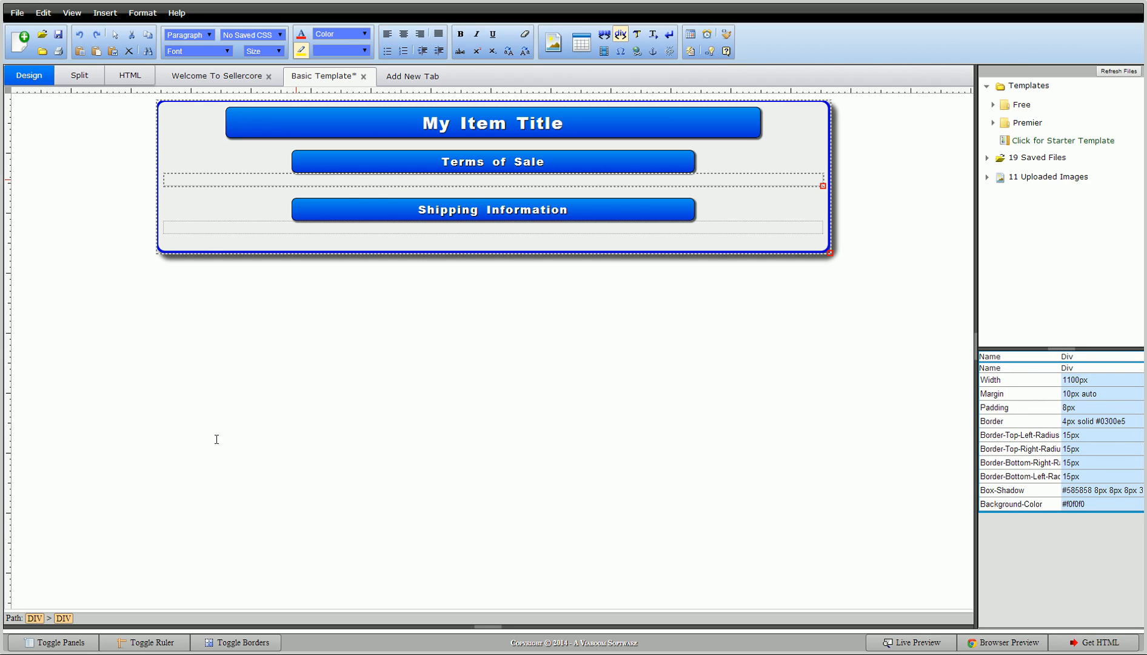
pyautogui.rightClick(247, 180)
pyautogui.click(280, 226)
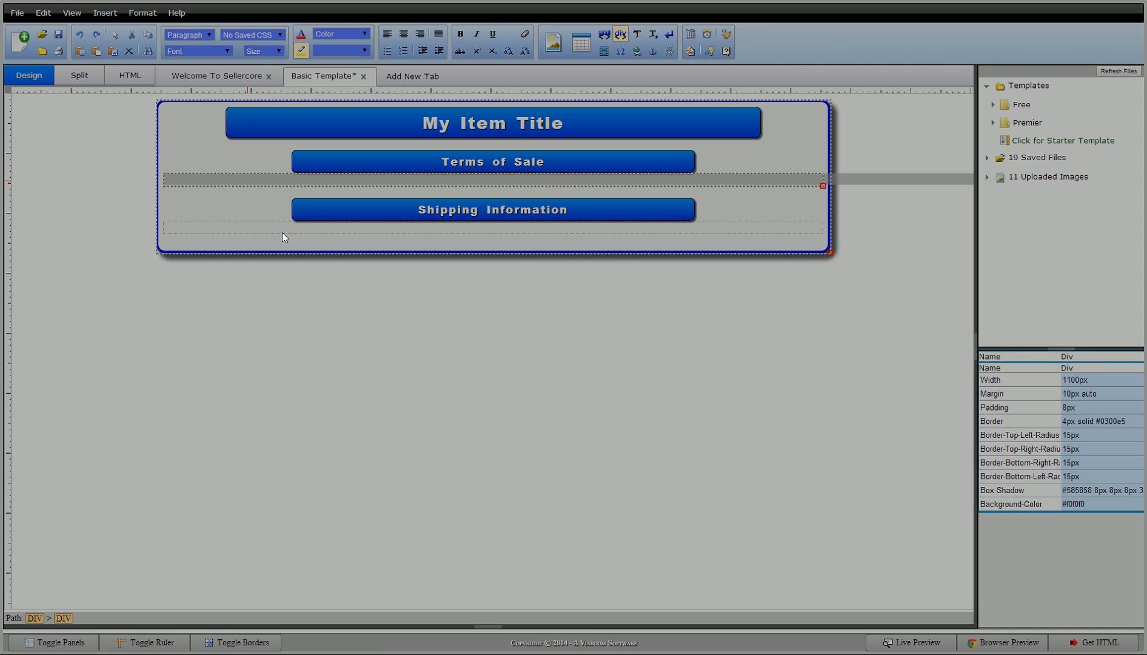
pyautogui.click(517, 151)
pyautogui.click(426, 191)
pyautogui.write('80')
pyautogui.click(461, 192)
pyautogui.click(453, 203)
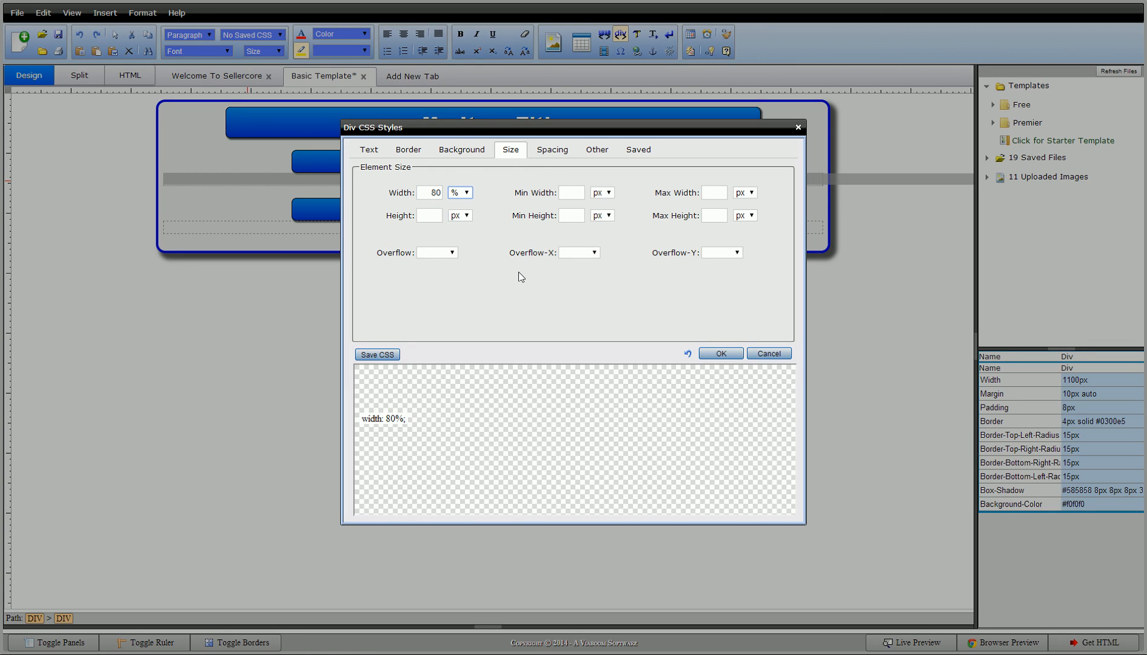
# Auto-center the Terms of Sale content div with a 10 px margin and apply the styles.
pyautogui.click(547, 155)
pyautogui.click(558, 193)
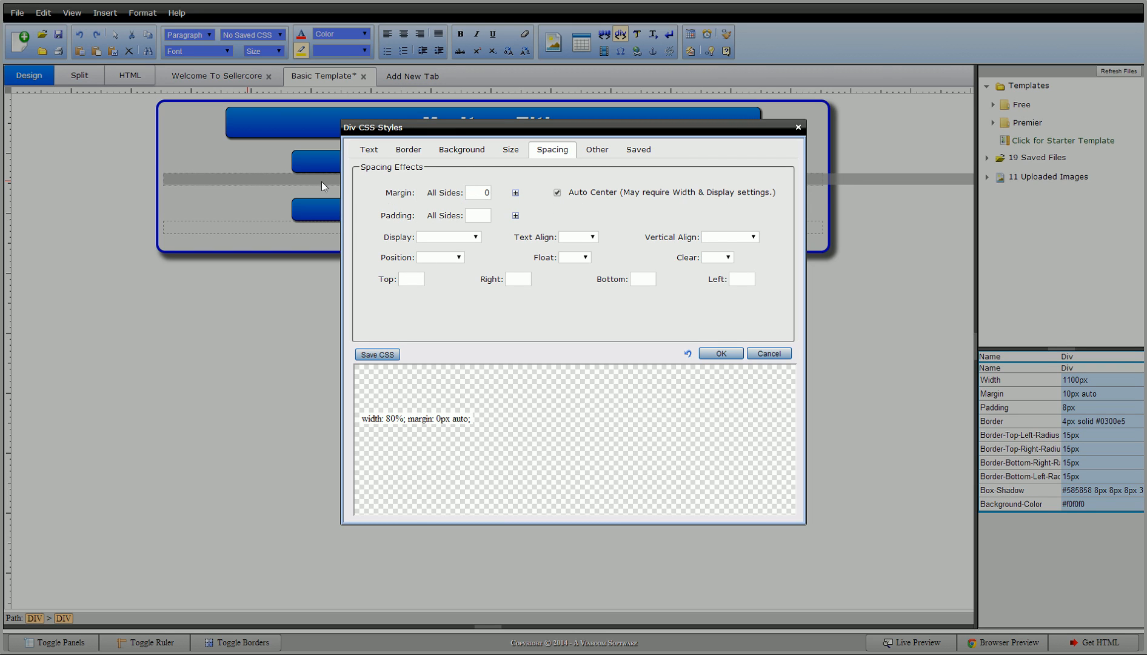
pyautogui.click(481, 192)
pyautogui.write('10')
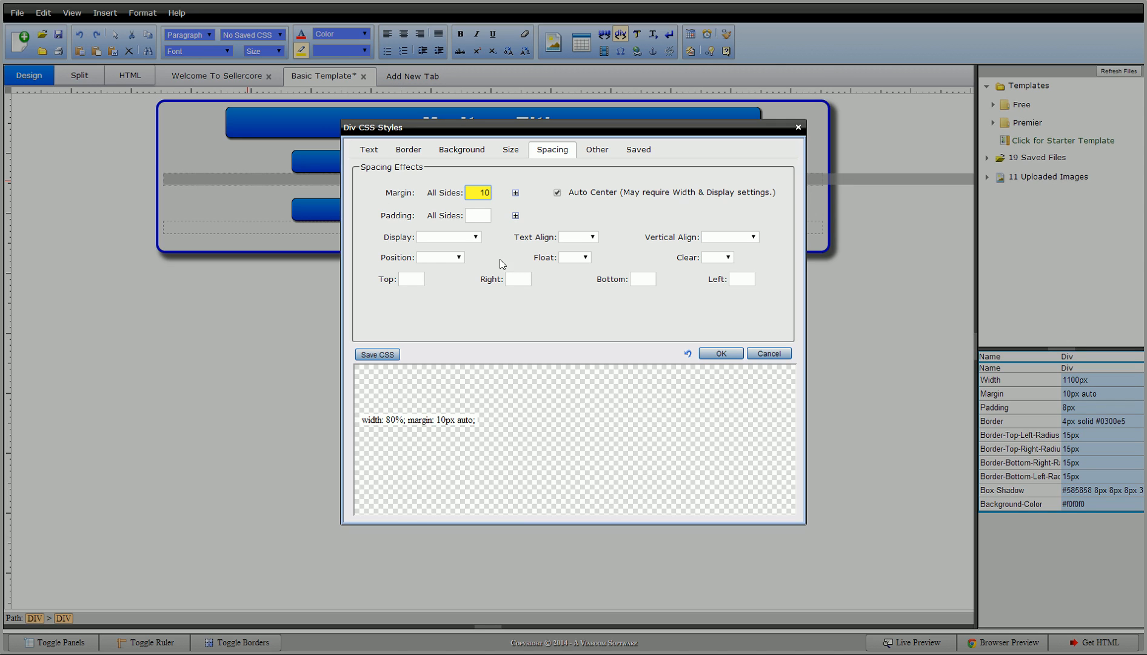
pyautogui.click(721, 353)
pyautogui.click(706, 322)
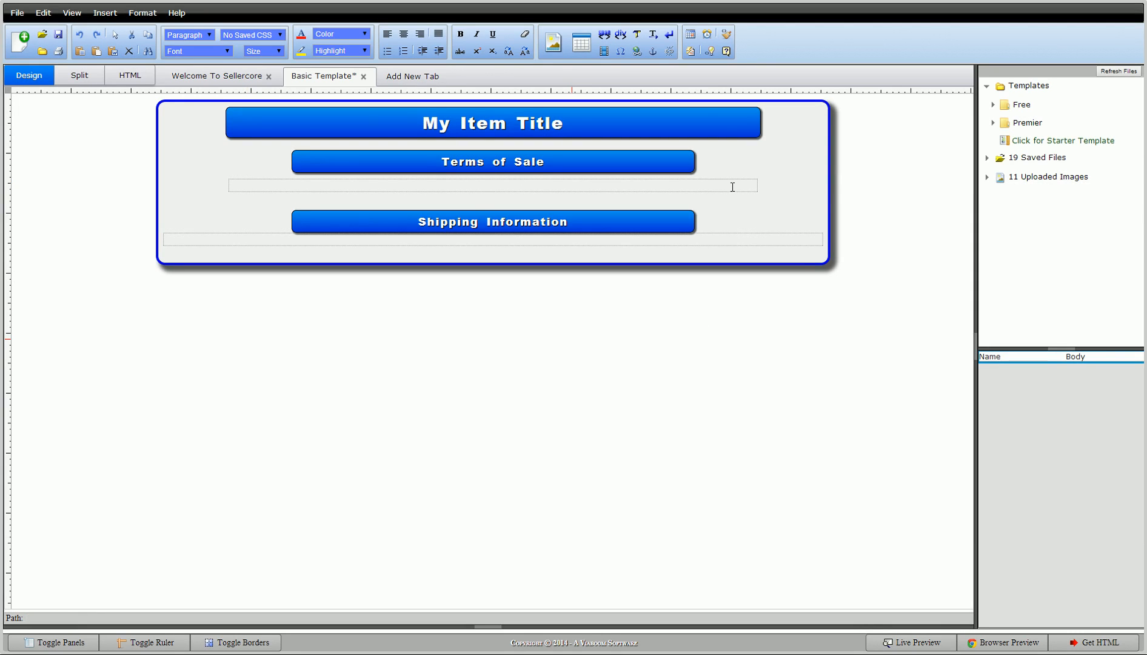
# Save the Terms of Sale content div's CSS style and apply it as Saved #1 to the div under Shipping Information.
pyautogui.click(234, 187)
pyautogui.rightClick(237, 189)
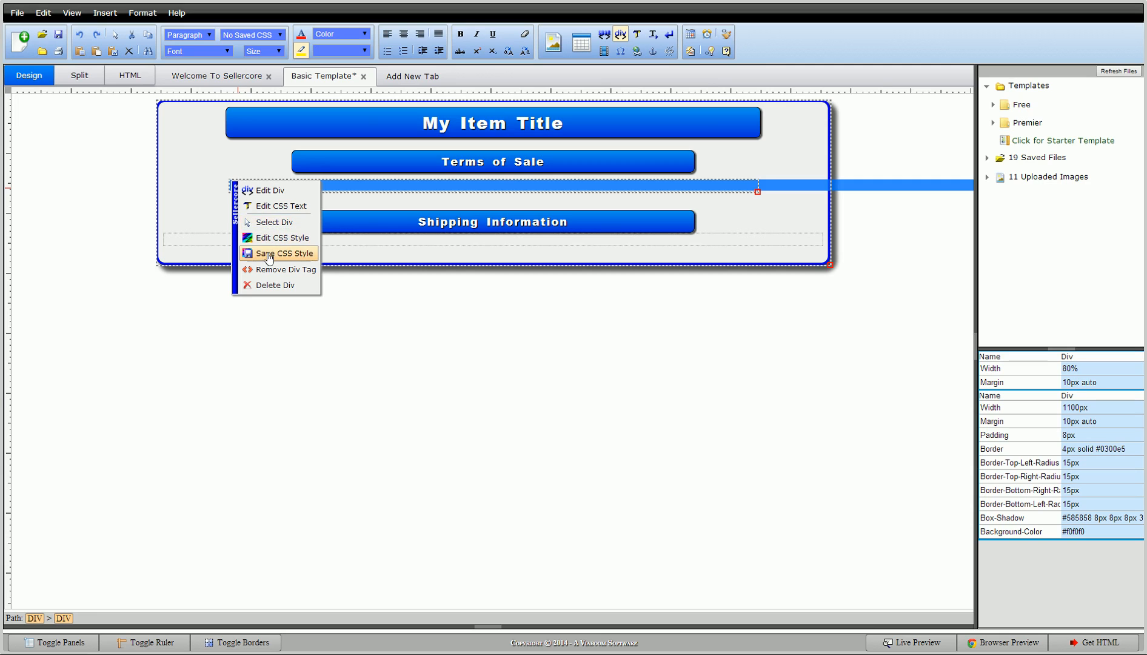
pyautogui.click(268, 252)
pyautogui.click(268, 237)
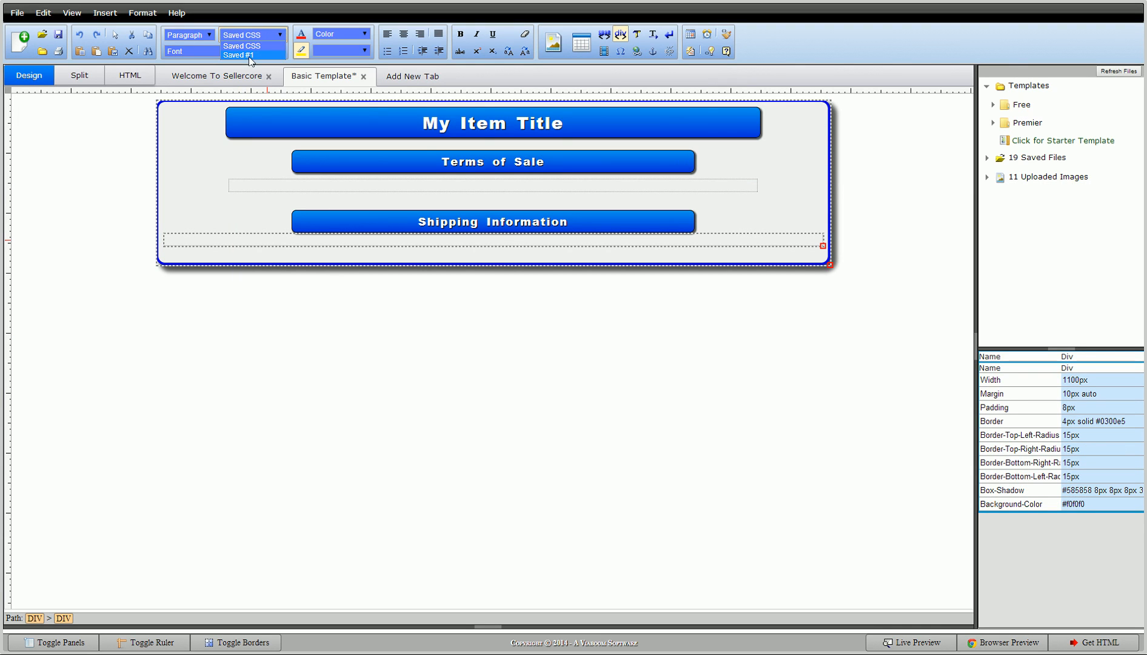
pyautogui.click(249, 55)
# Enter "asdf asdf asdf asdf" under Terms of Sale and "afsdf adsf asd fasd fasd fasd fasd" under Shipping Information.
pyautogui.click(320, 187)
pyautogui.write('asdf asdf asdf asdf')
pyautogui.click(282, 245)
pyautogui.write('afsdf adsf asd fasd fasd fasd fasd')
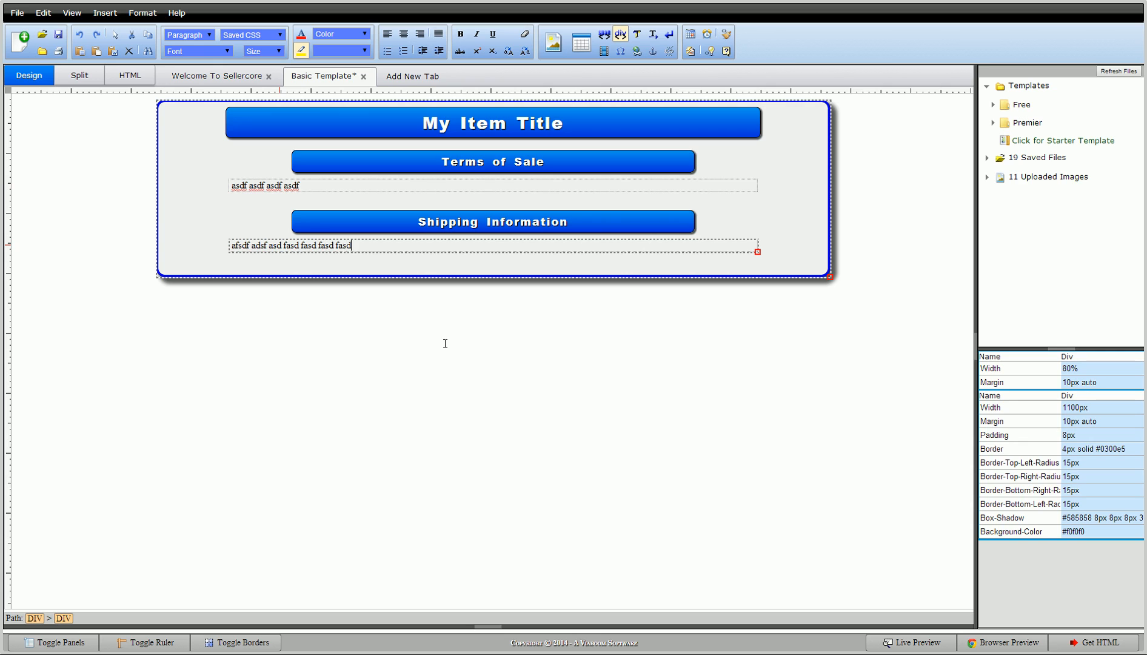
# Start a new table below the My Item Title heading and apply the saved CSS style with a 10px auto margin.
pyautogui.click(382, 143)
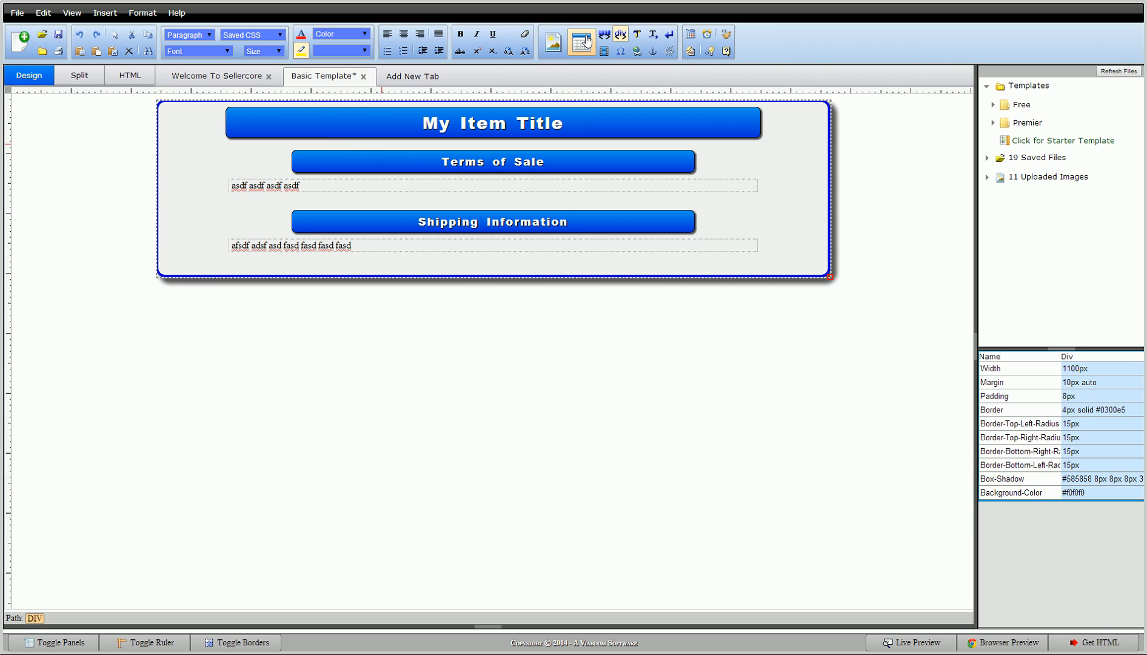
pyautogui.click(620, 36)
pyautogui.click(583, 47)
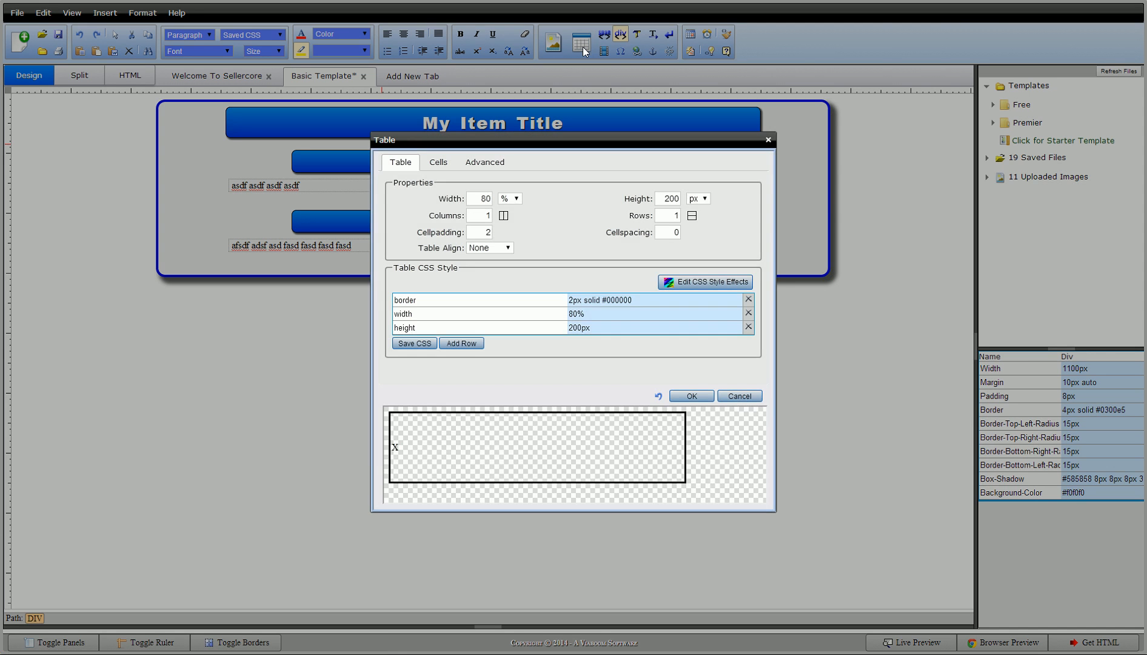
pyautogui.click(702, 283)
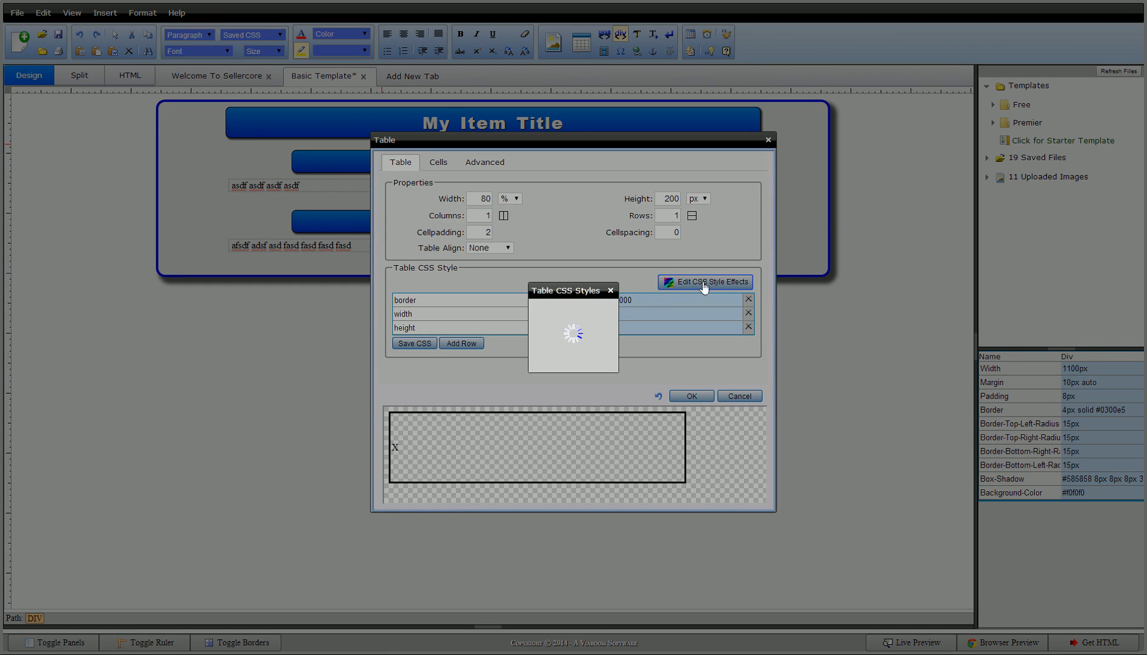
pyautogui.click(638, 150)
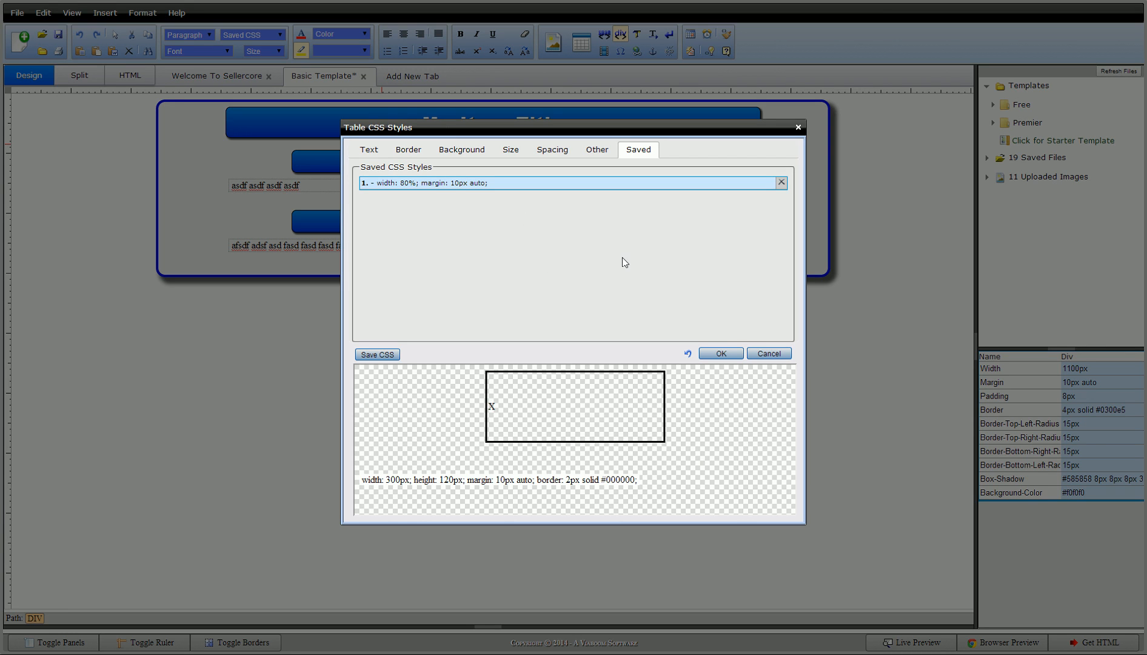
pyautogui.click(722, 354)
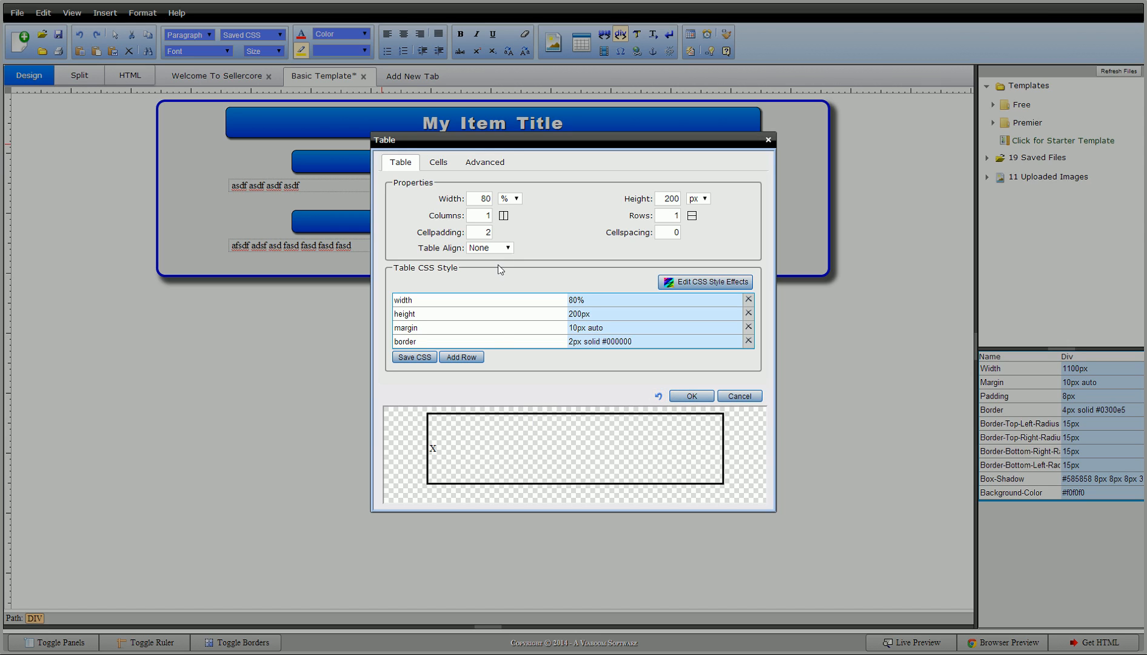
# Try a table layout with four columns and five rows.
pyautogui.click(504, 216)
pyautogui.click(504, 216)
pyautogui.click(504, 215)
pyautogui.click(692, 220)
pyautogui.click(693, 219)
pyautogui.click(692, 220)
pyautogui.click(693, 219)
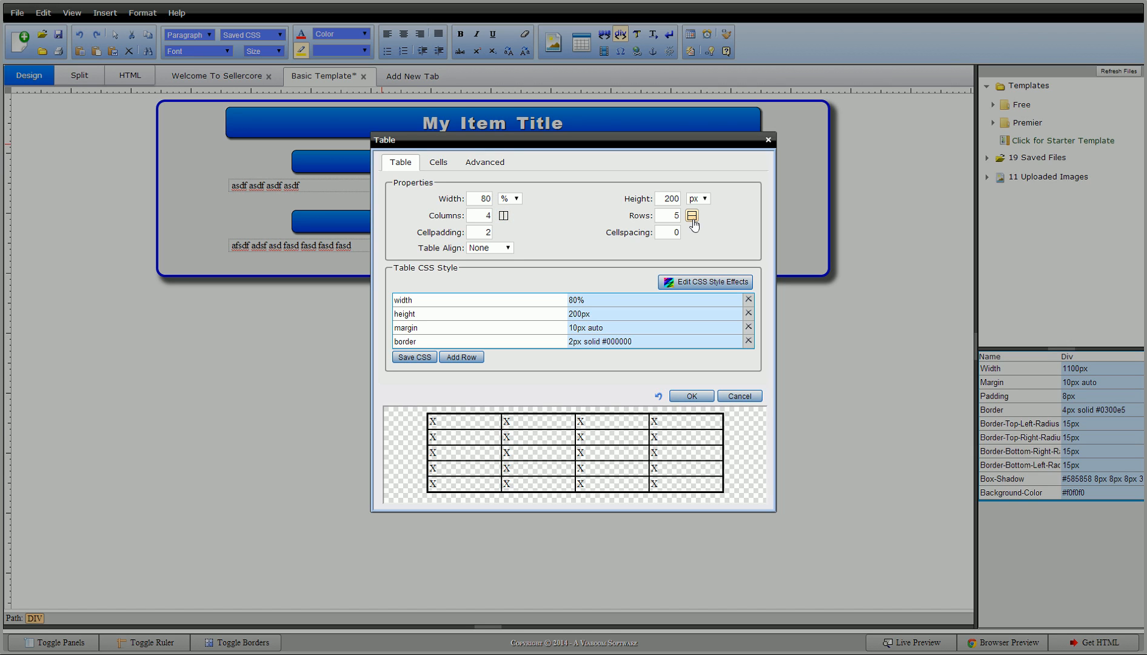
# Set the table to two columns and three rows.
pyautogui.click(482, 216)
pyautogui.write('2')
pyautogui.press('Tab')
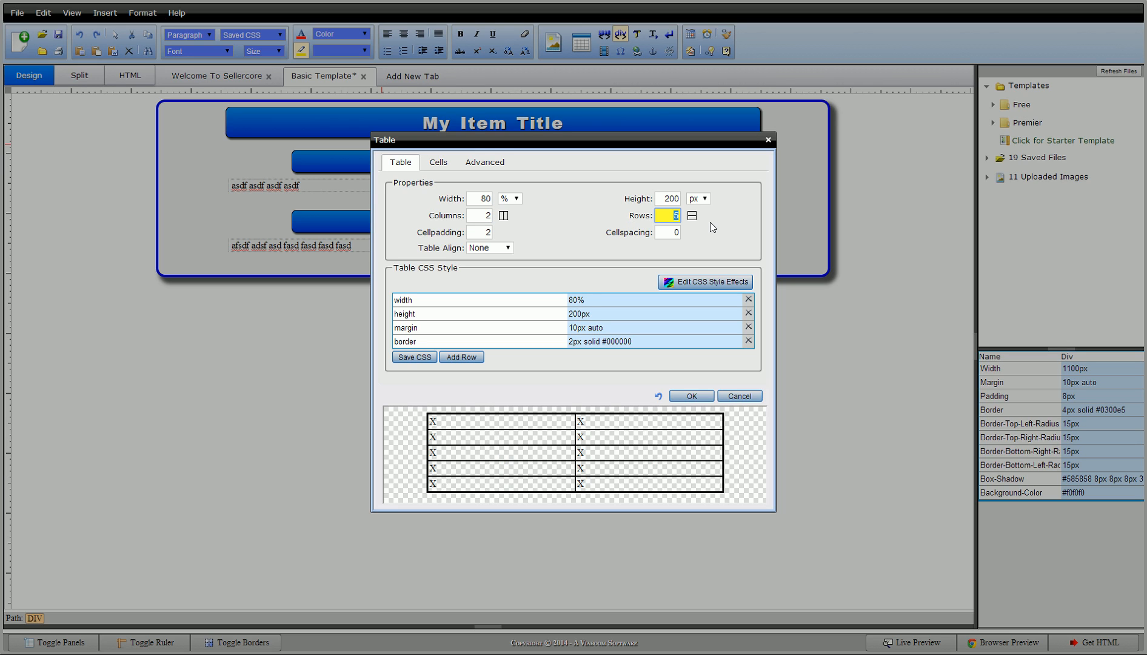
pyautogui.write('3')
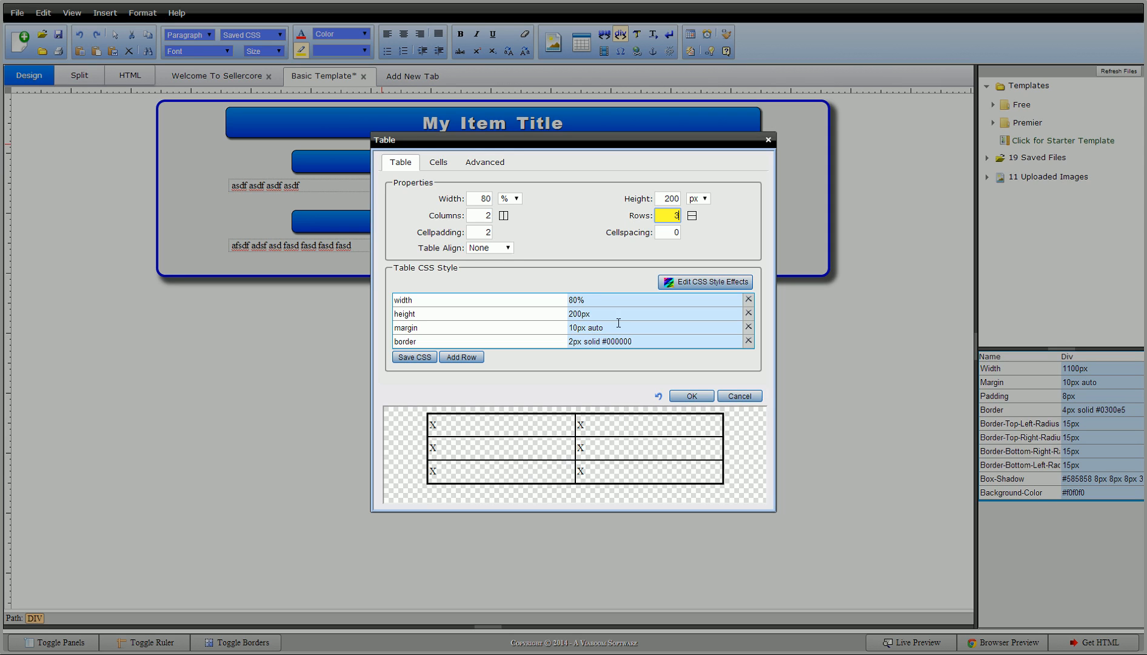
# Clear the table's height, remove its outer border and cell borders, and insert it into the template.
pyautogui.click(667, 198)
pyautogui.press('BackSpace')
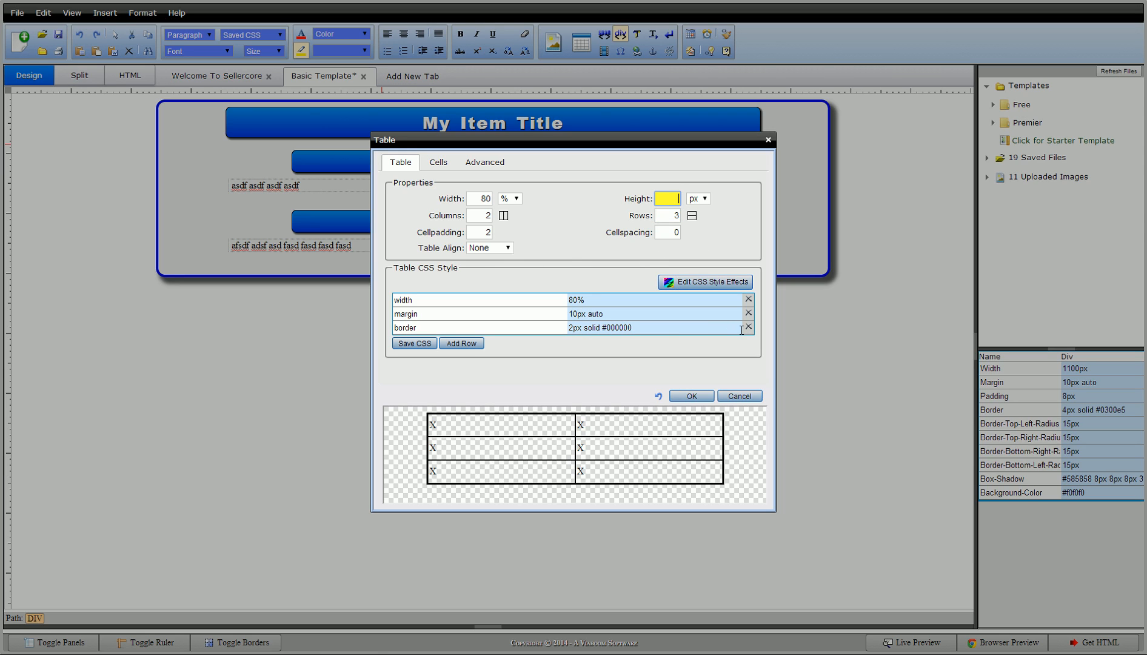
pyautogui.click(749, 328)
pyautogui.click(438, 162)
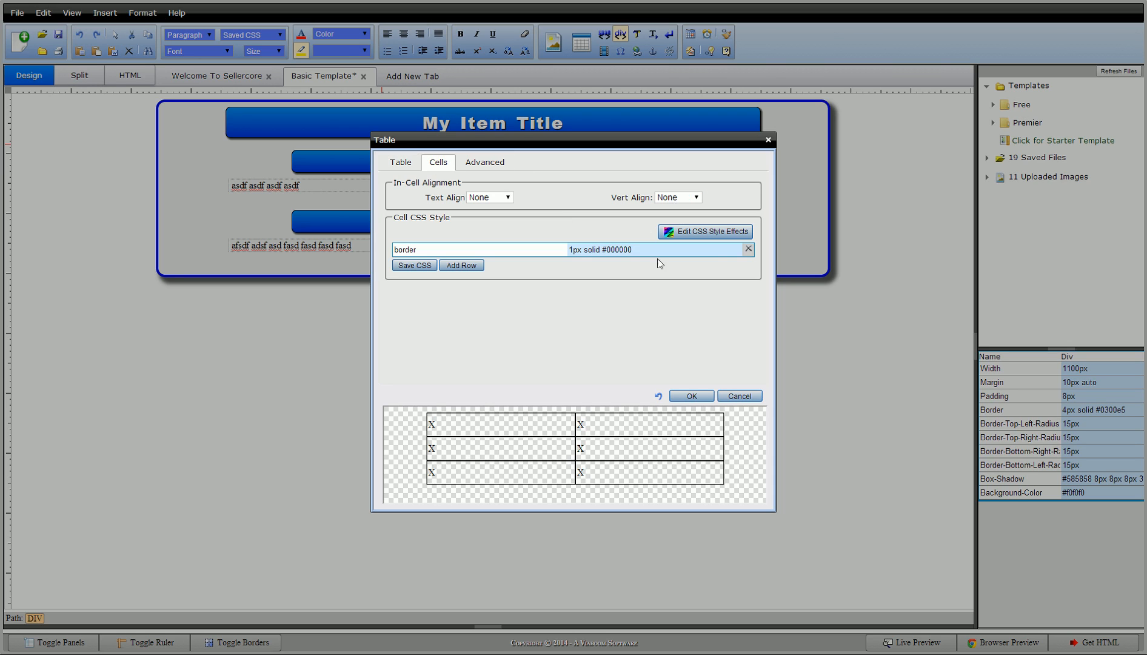
pyautogui.click(747, 250)
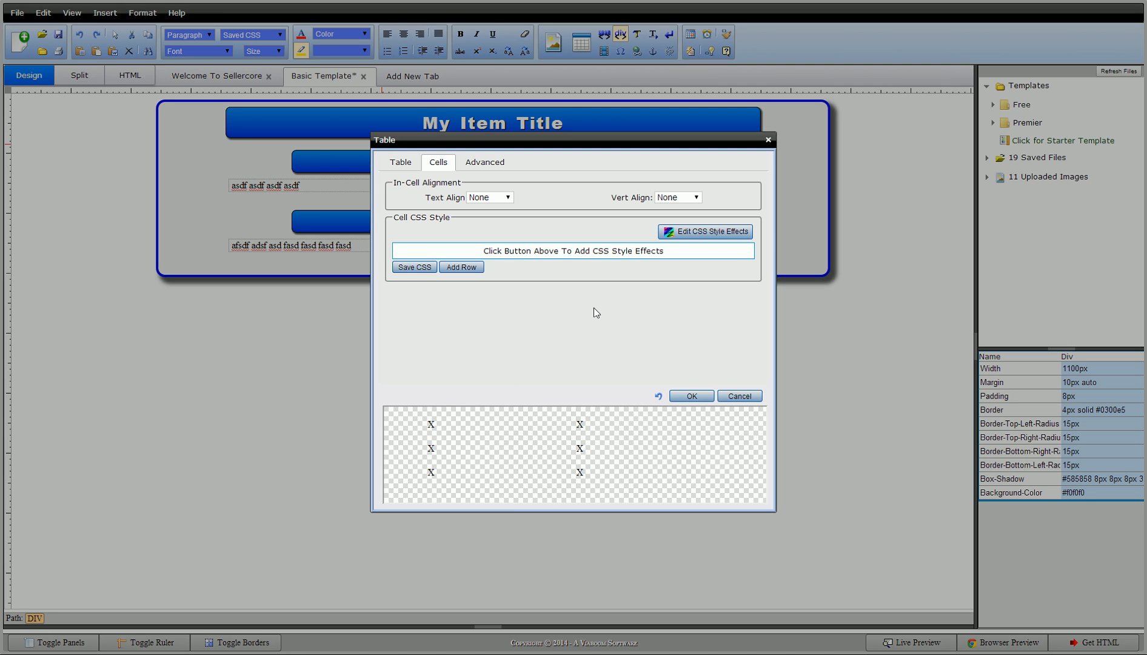
pyautogui.click(690, 397)
pyautogui.click(529, 435)
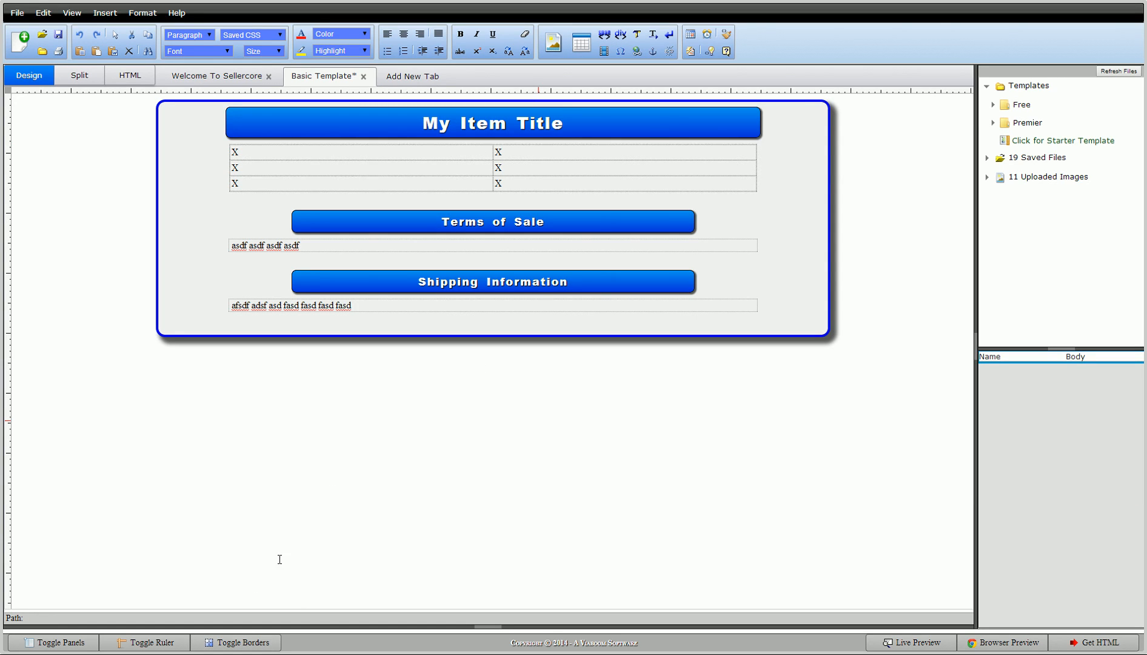
# Compare the template with border guides hidden and shown, and review the editing options for the table's first cell.
pyautogui.click(257, 641)
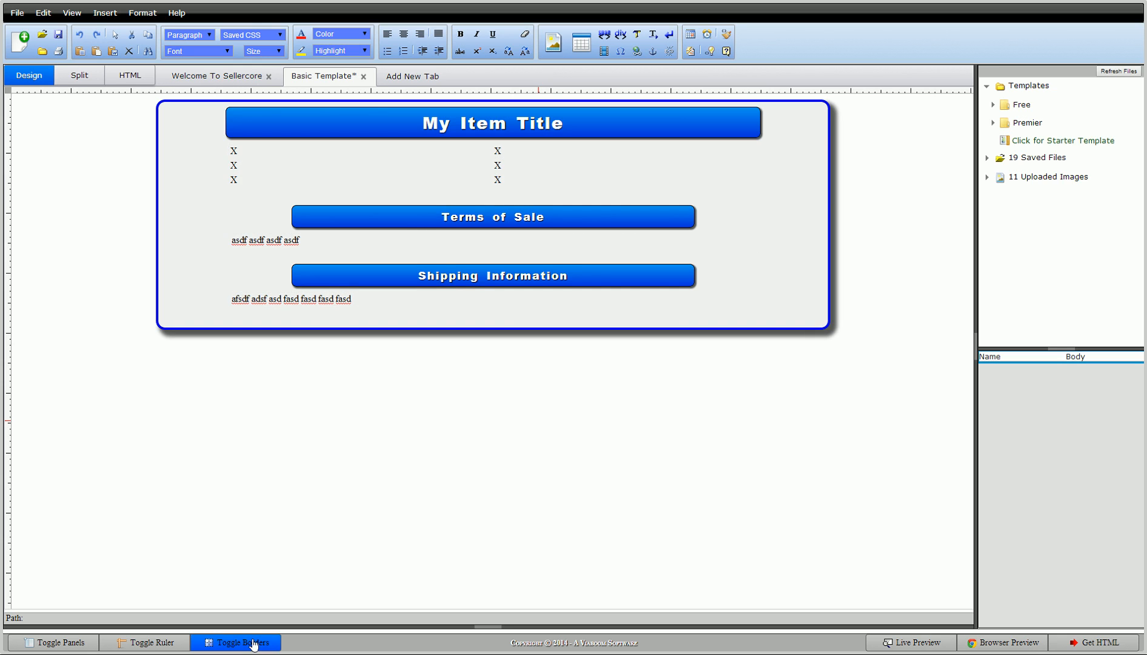
pyautogui.click(254, 644)
pyautogui.click(323, 154)
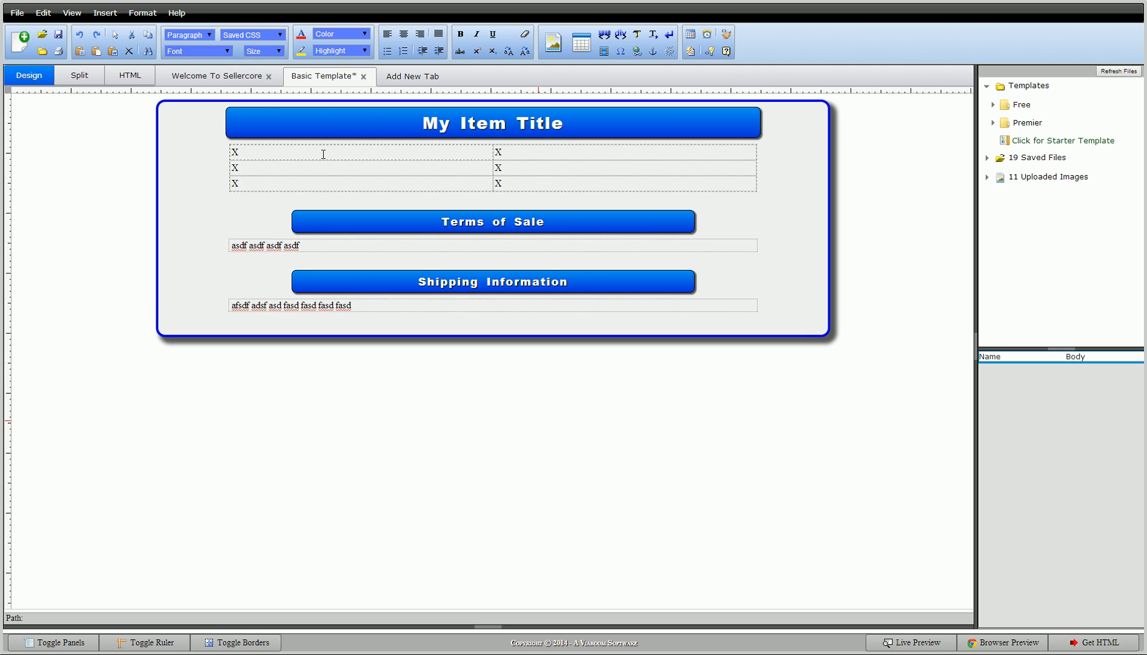
pyautogui.rightClick(337, 151)
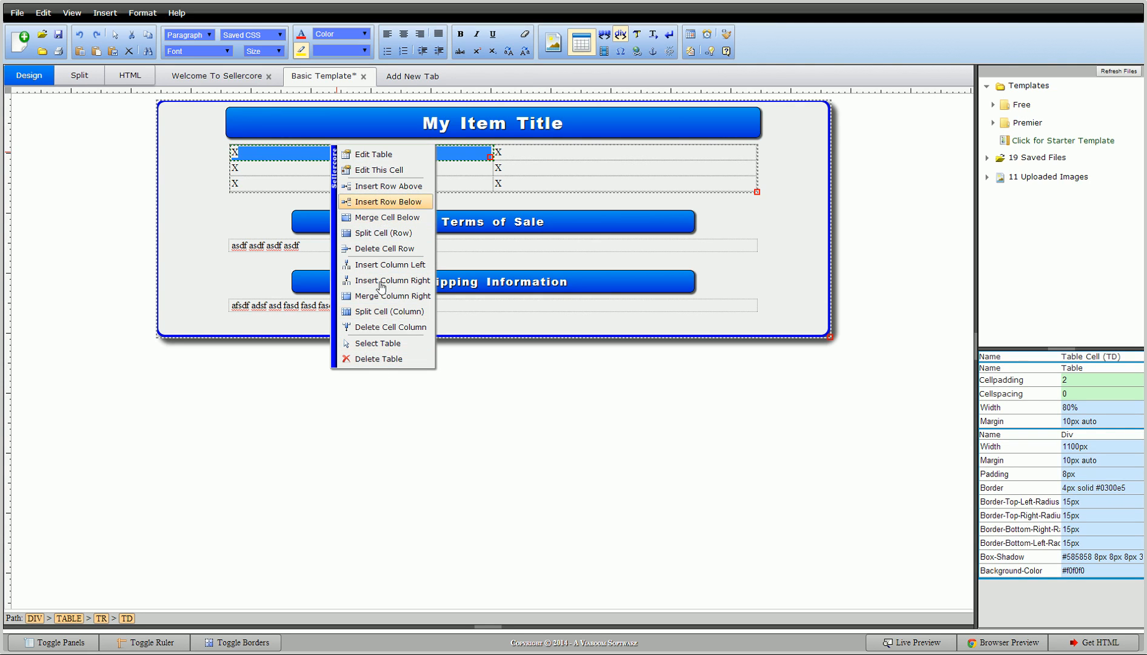
pyautogui.click(504, 374)
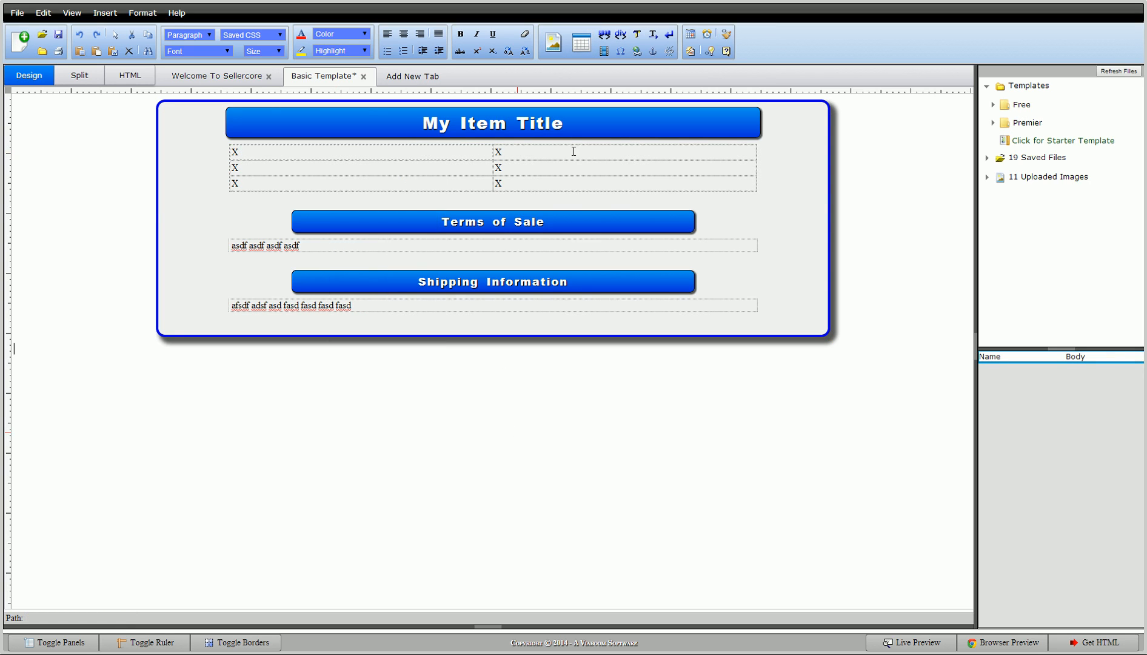
# Merge the two cells in the table's first row into one.
pyautogui.rightClick(412, 153)
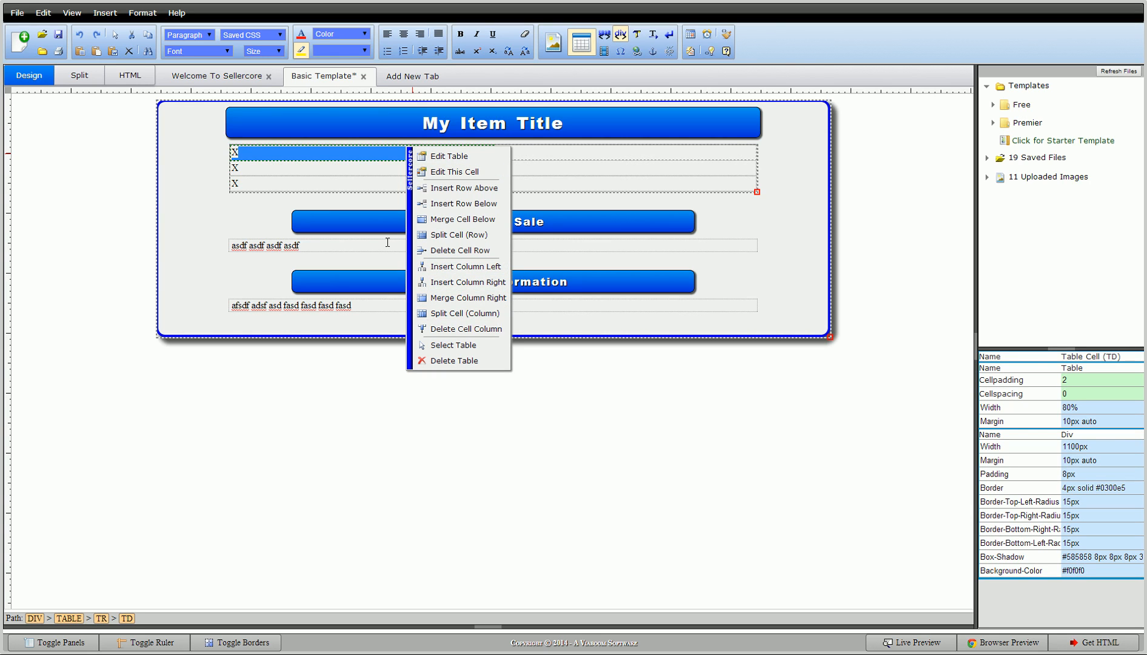
pyautogui.click(455, 297)
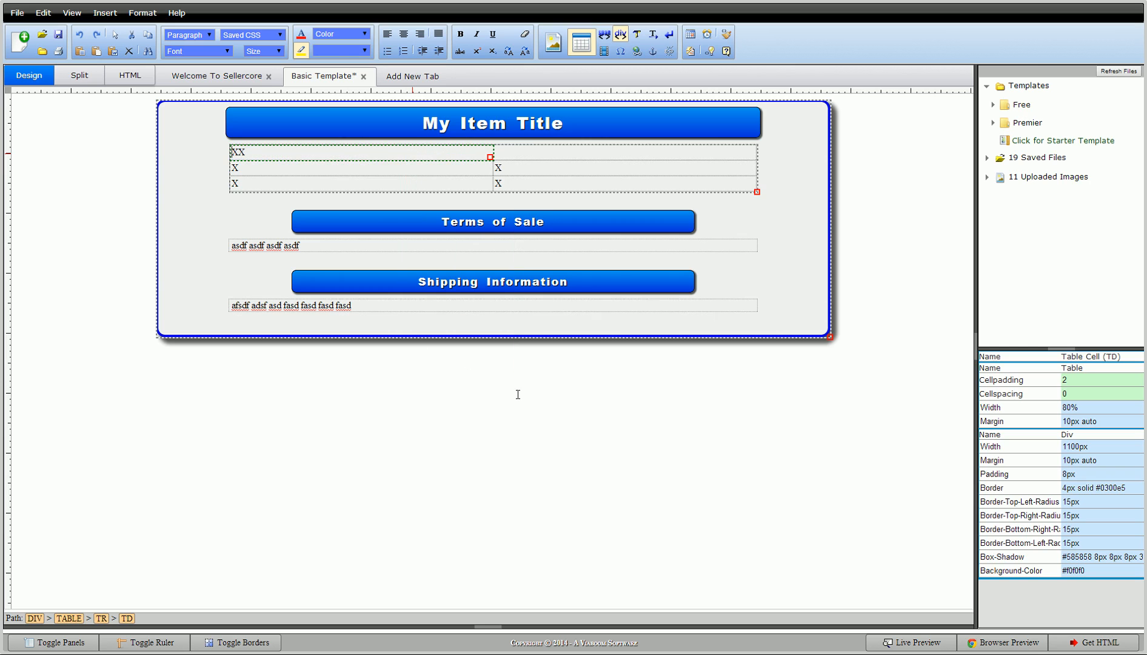
pyautogui.click(518, 394)
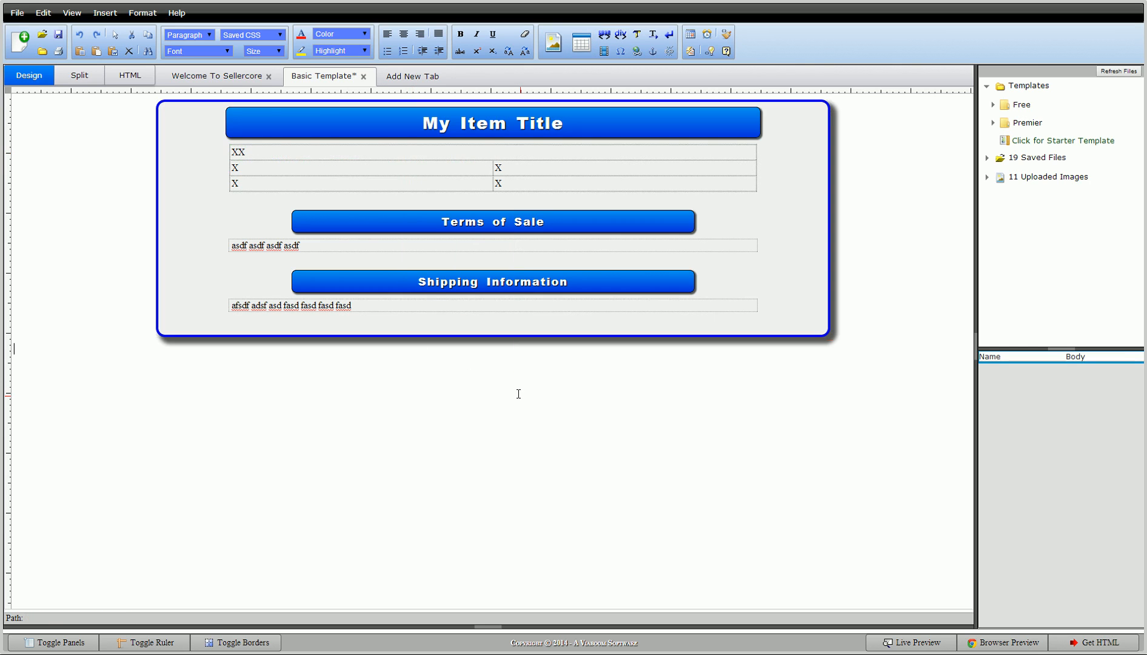
# Wrap the XX text in the table's merged first-row cell in a div.
pyautogui.click(246, 151)
pyautogui.doubleClick(265, 150)
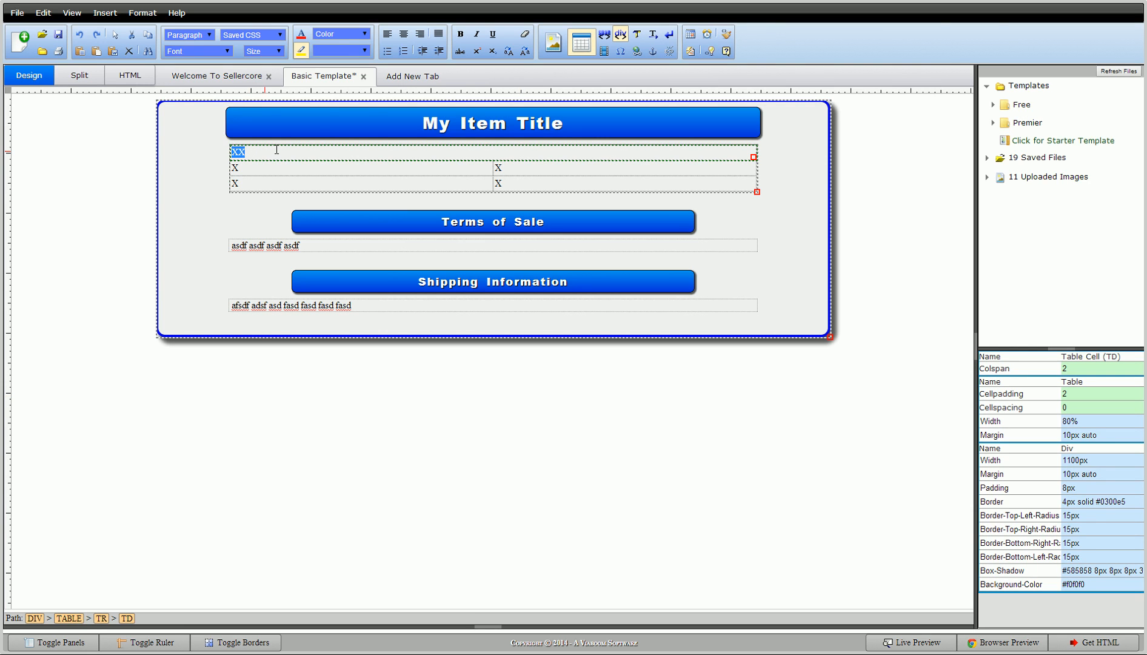
pyautogui.click(669, 36)
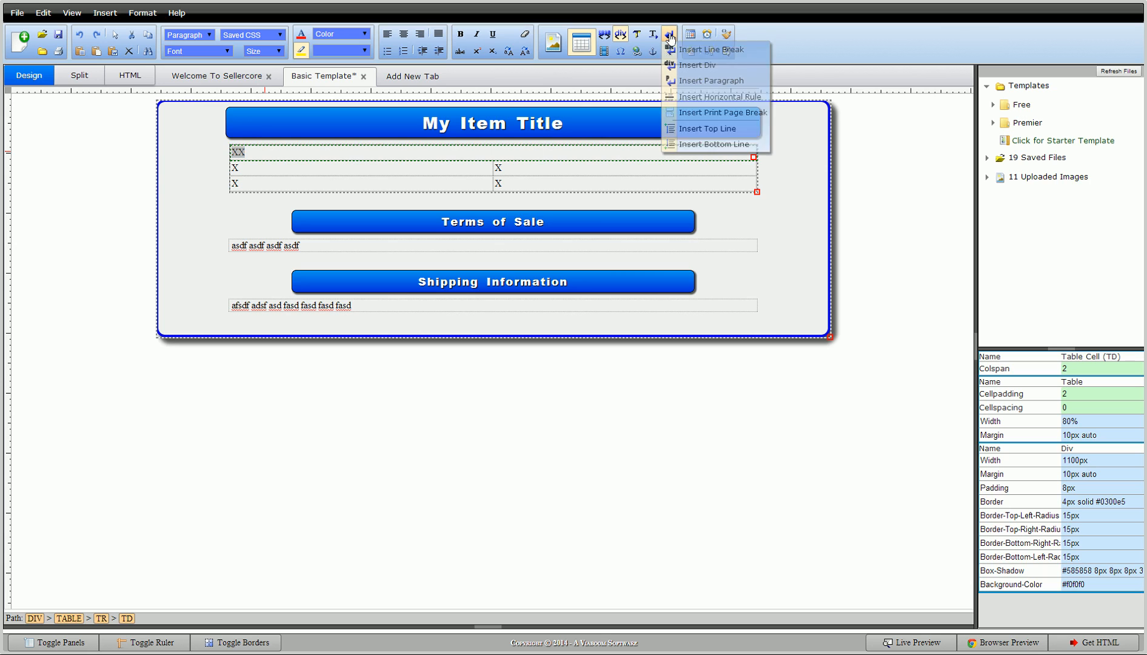
pyautogui.click(691, 65)
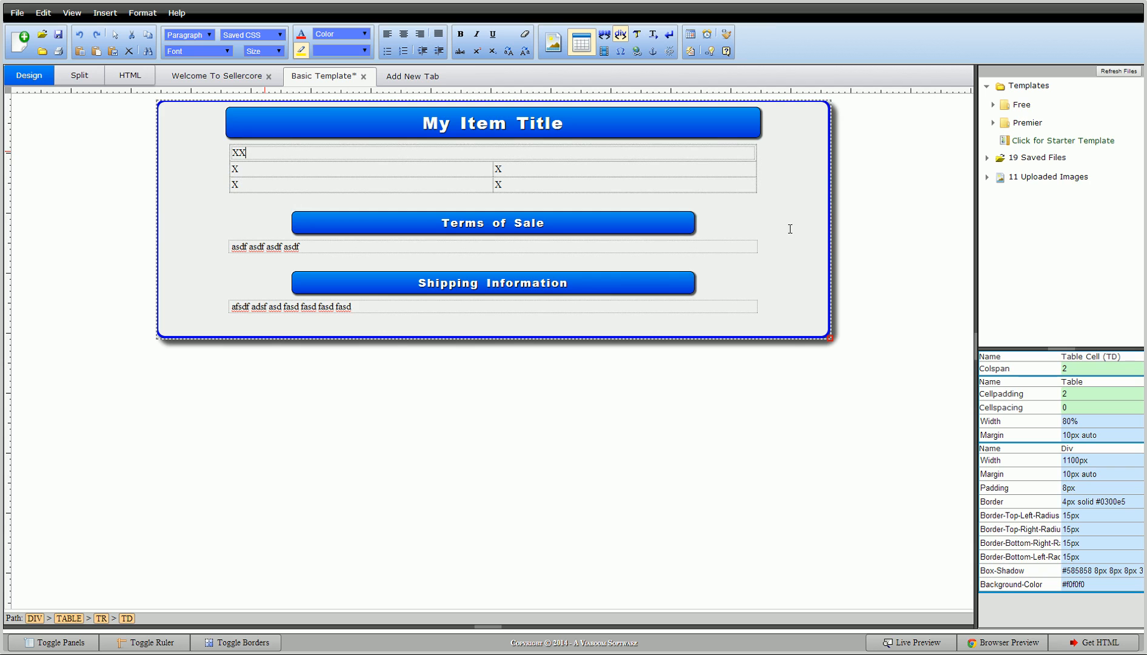
# Set the width of the div around the XX text to 85%.
pyautogui.rightClick(255, 150)
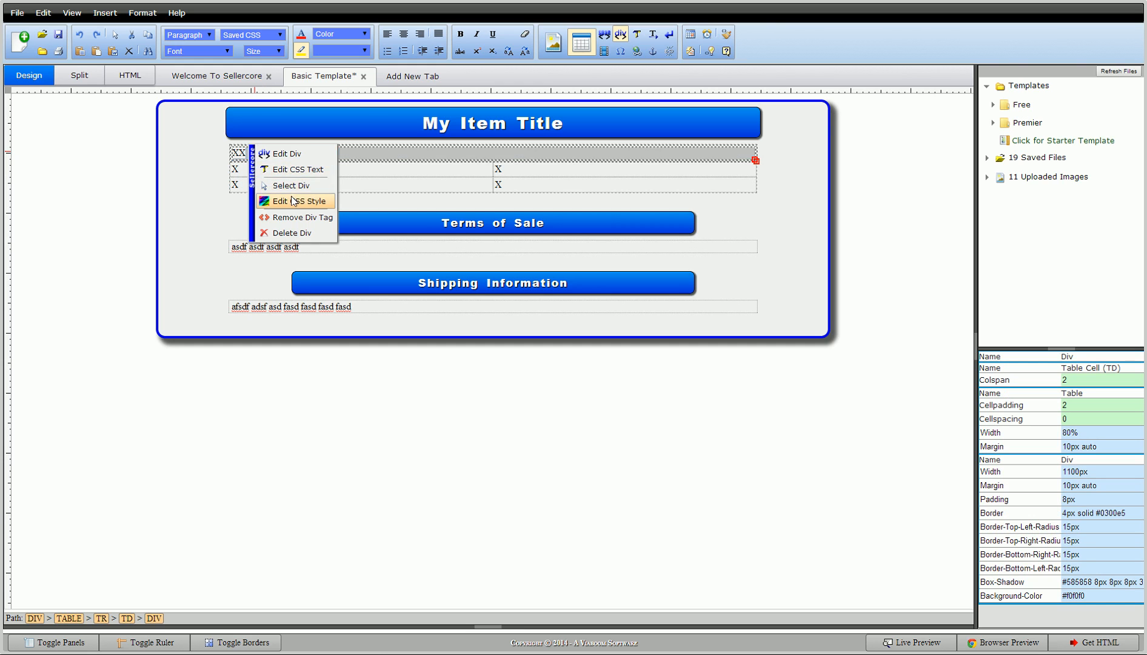
pyautogui.click(294, 201)
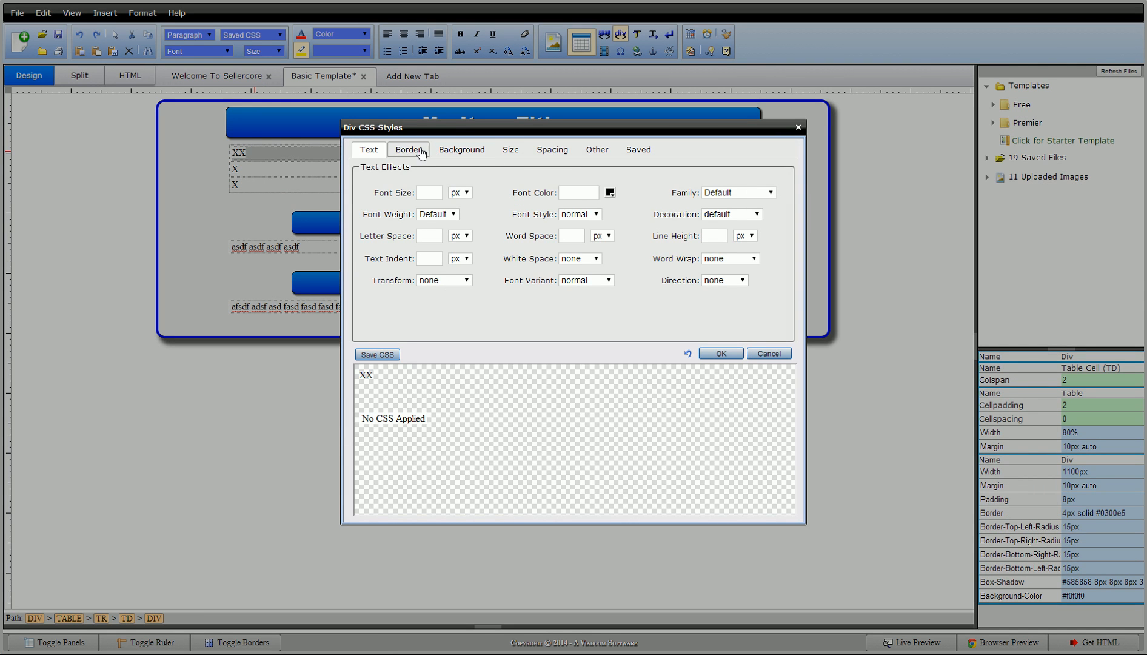
pyautogui.click(509, 150)
pyautogui.click(431, 192)
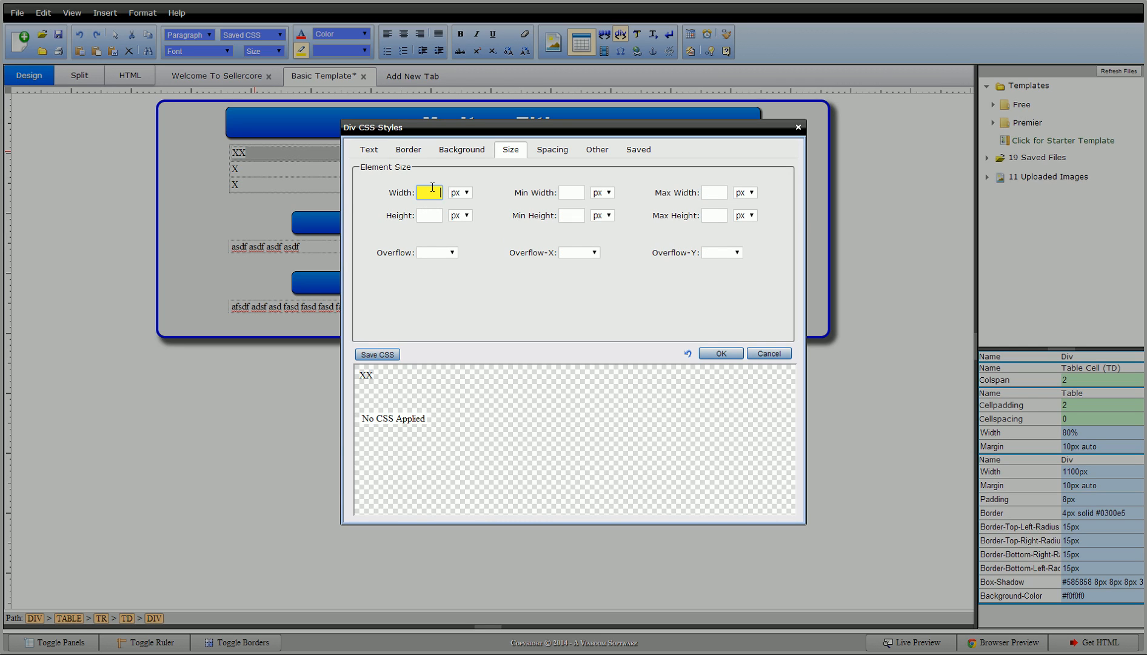
pyautogui.write('85')
pyautogui.click(460, 193)
pyautogui.click(463, 206)
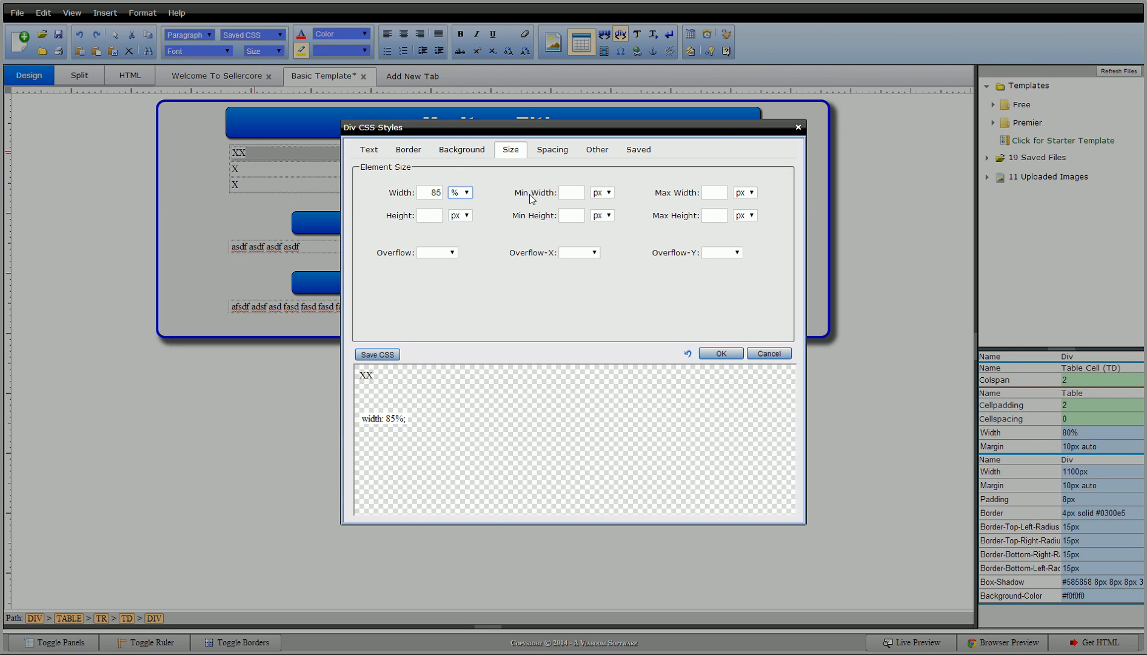
# Give the XX div 7 px padding on all sides, auto-center it, and apply the styles.
pyautogui.click(549, 151)
pyautogui.click(476, 215)
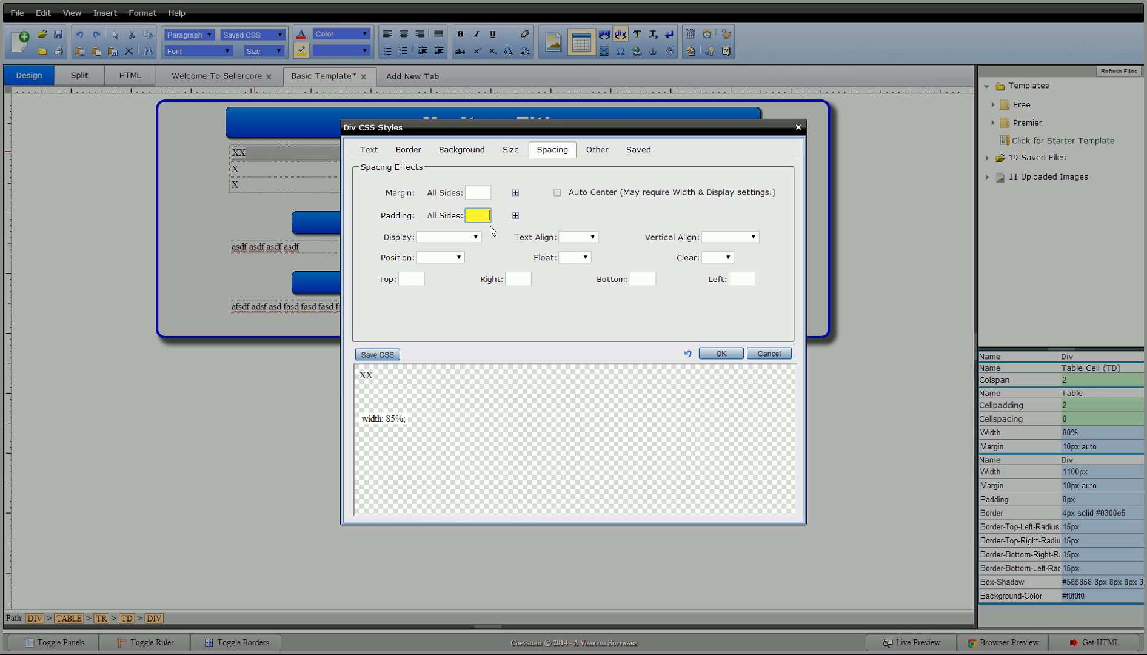
pyautogui.write('7')
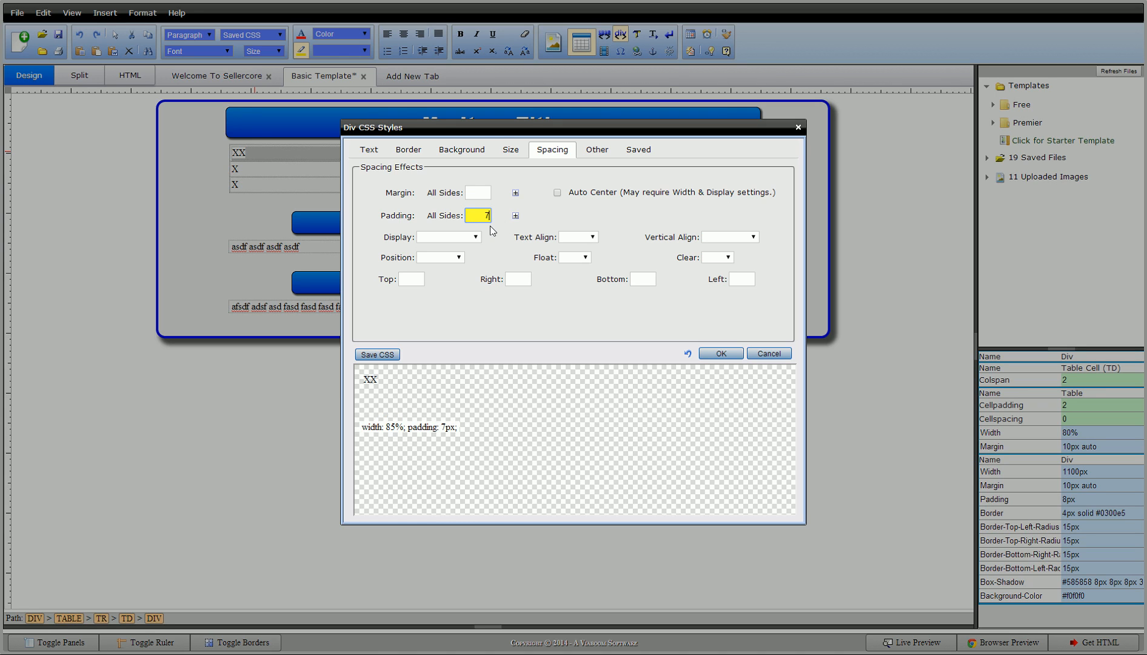
pyautogui.click(556, 193)
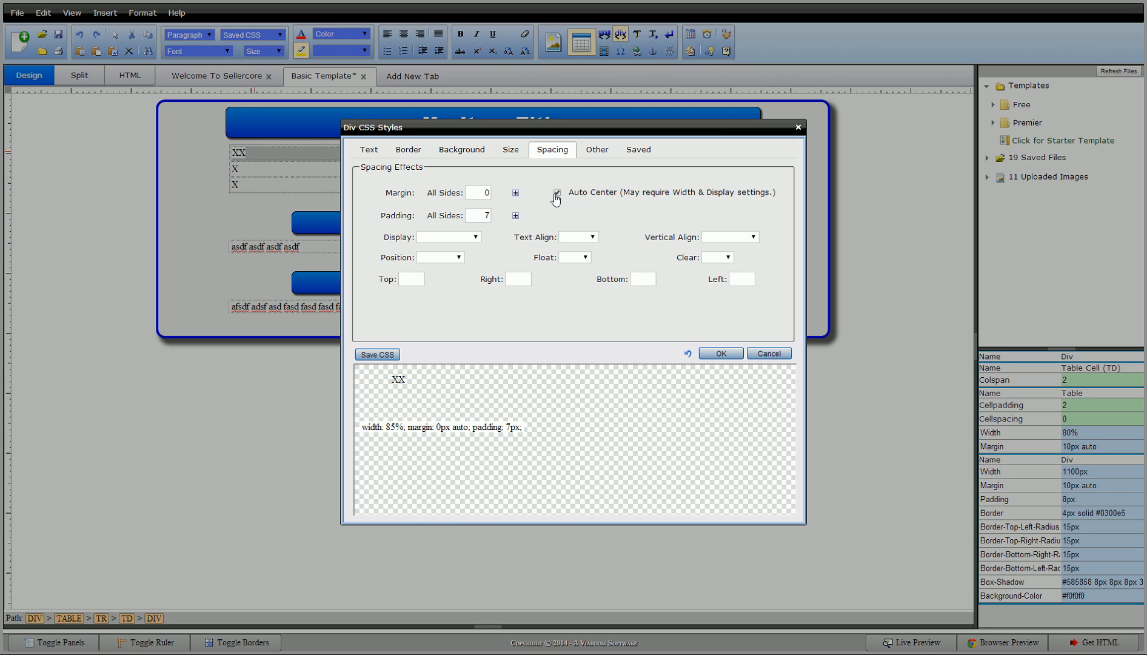
pyautogui.click(721, 354)
pyautogui.click(593, 419)
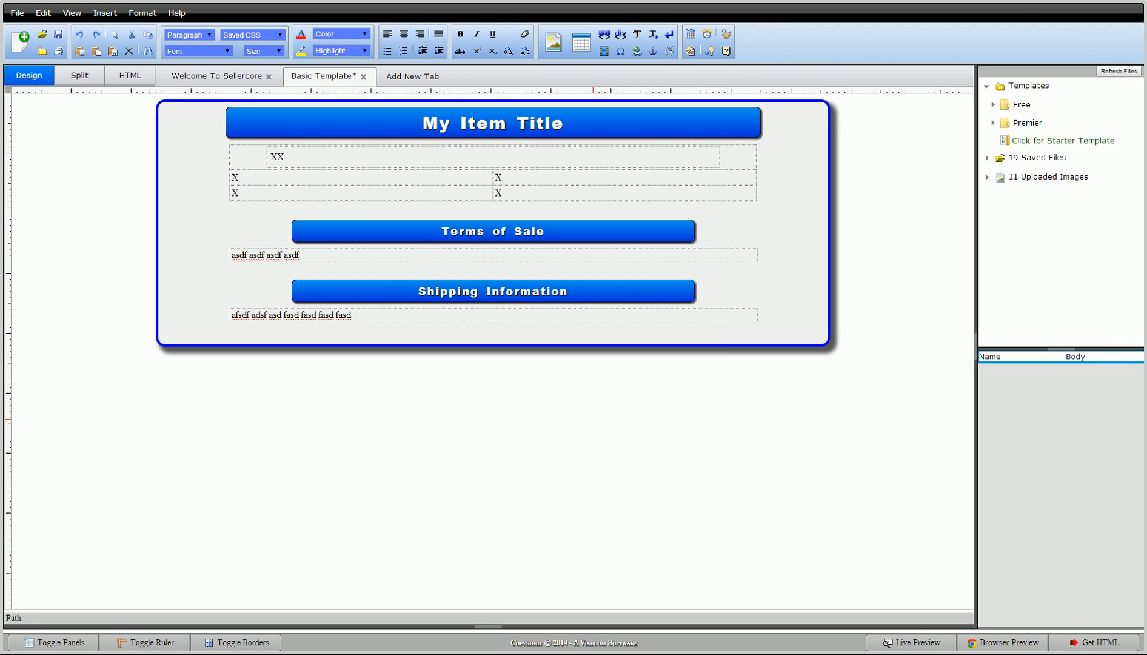
# Replace the XX text in the div with repeated sentences reading "My item description text and info.".
pyautogui.doubleClick(276, 157)
pyautogui.write('My item description text and info. My item description text and info. My item description text and info. My item description text and info. My item description text and info. My item description text and info. My item description text and info. My item description text and info. My item description text and info. My item description text and info. My item description text and info. My item description text and info.')
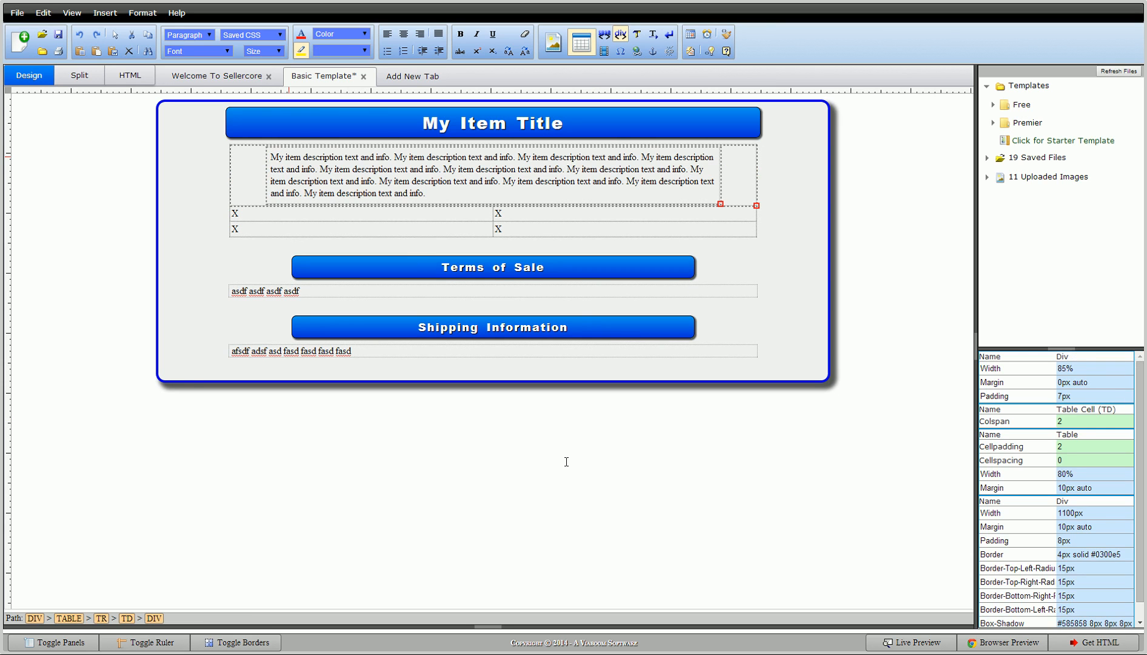
pyautogui.click(567, 460)
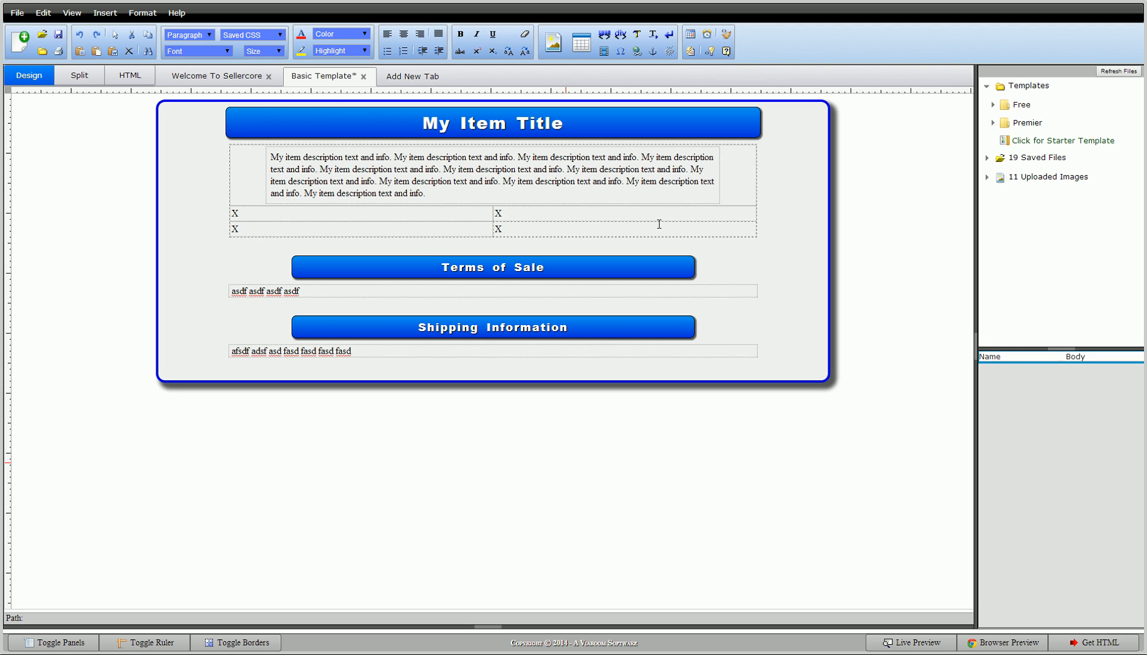
# Add the filler text "asdfasd" to the first cell and "adfasdf" to the second cell of the table's second row.
pyautogui.click(304, 218)
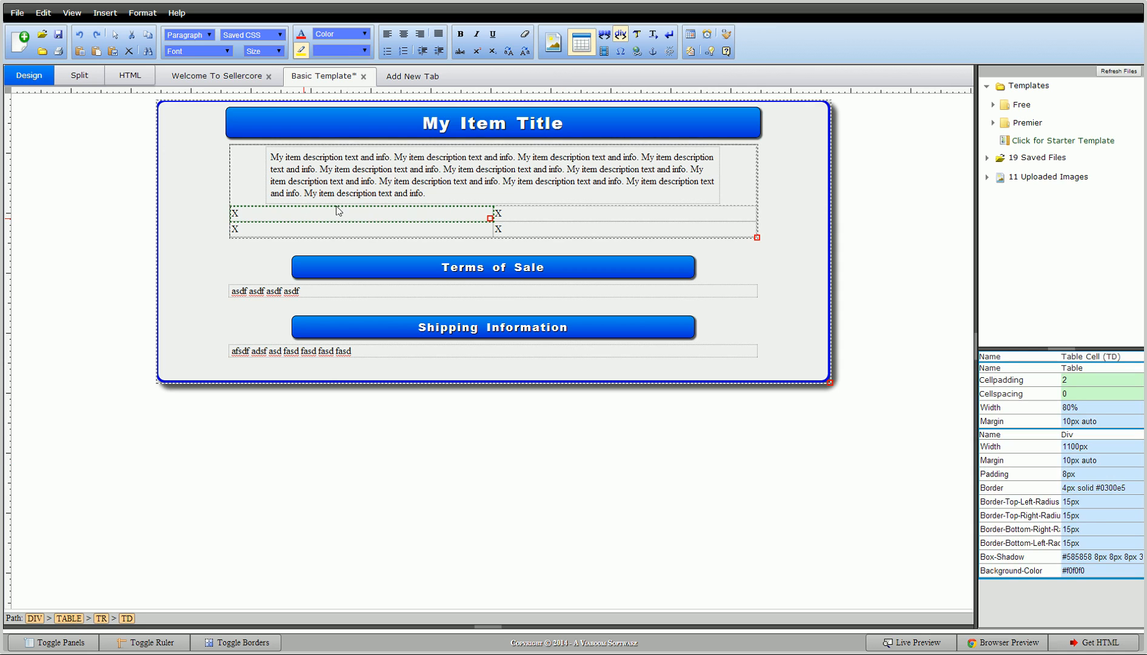
pyautogui.write('asdfasd')
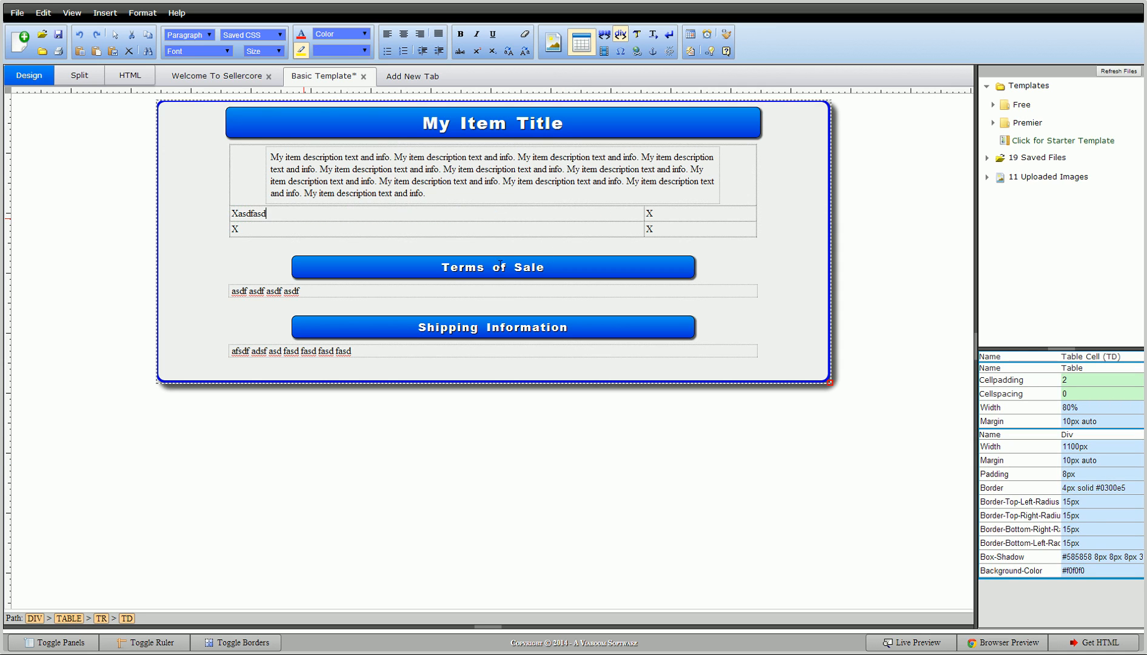
pyautogui.click(676, 212)
pyautogui.write('adfasdf')
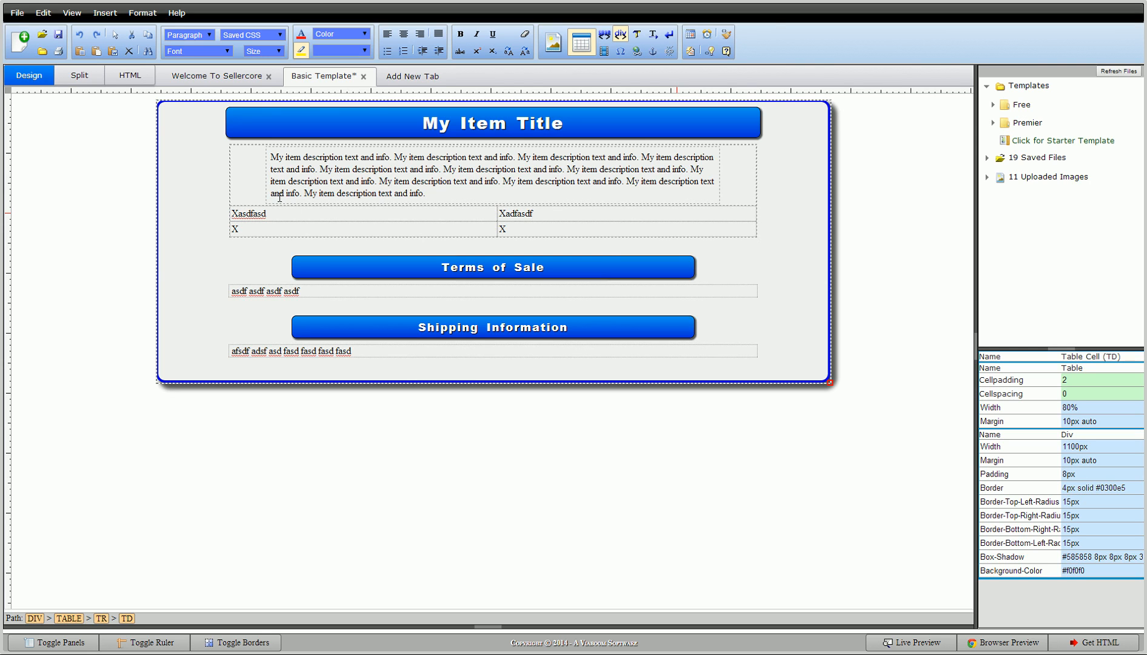
# Choose Laptop 1 from the Laptop Images folder as the image replacing the text in the second row's first cell.
pyautogui.moveTo(208, 217); pyautogui.dragTo(235, 214)
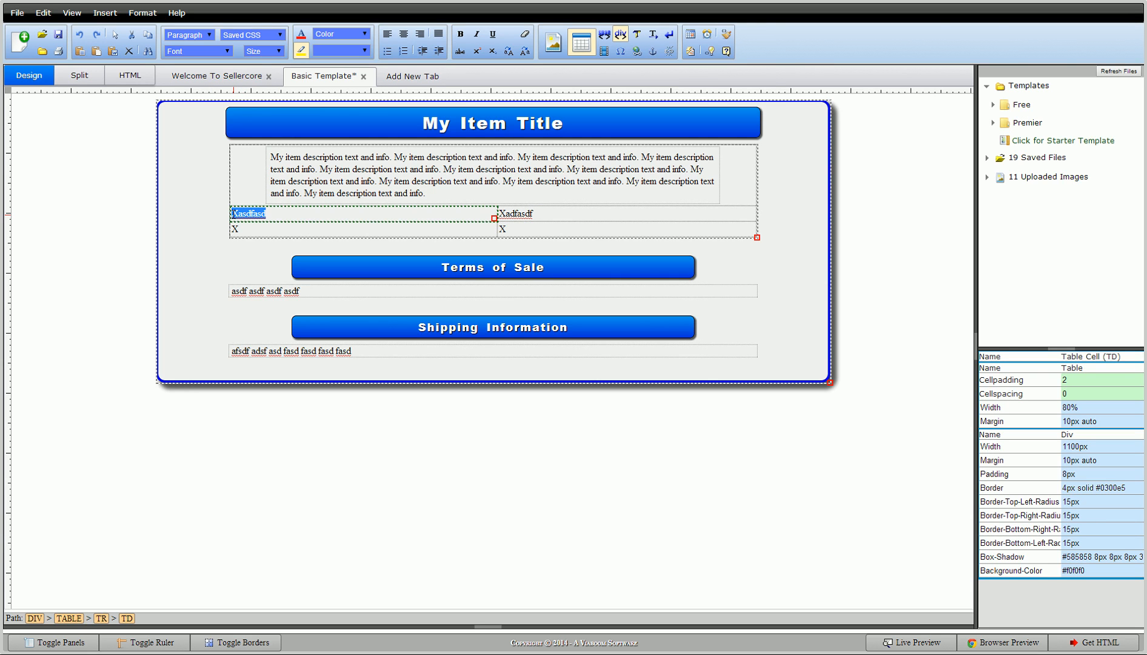
pyautogui.click(557, 48)
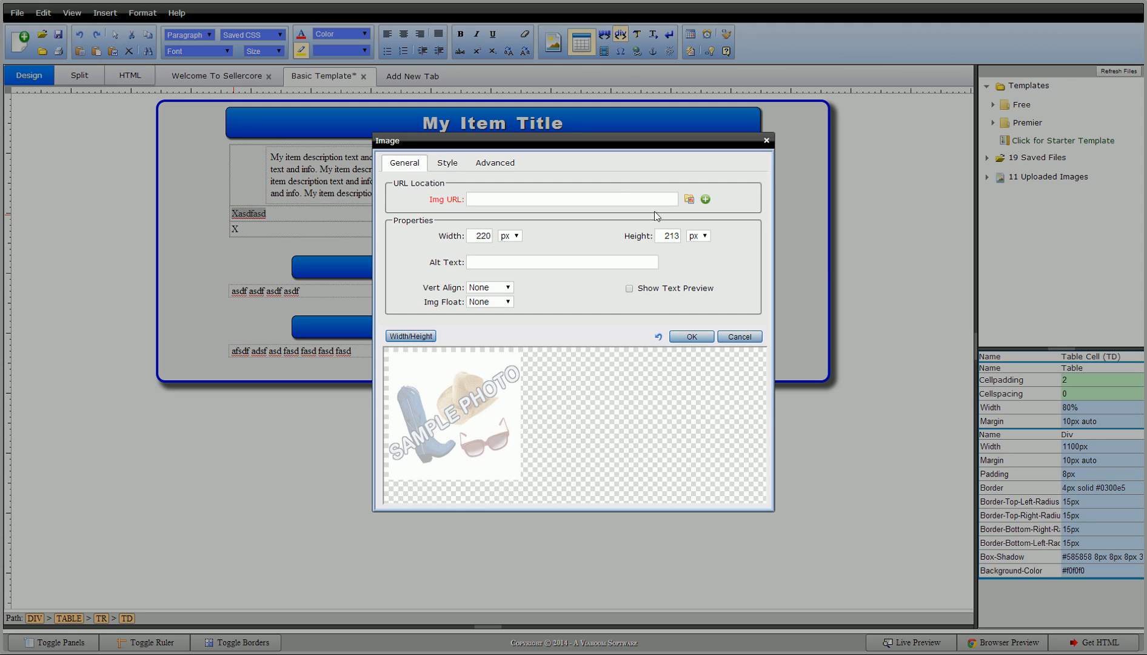
pyautogui.click(689, 199)
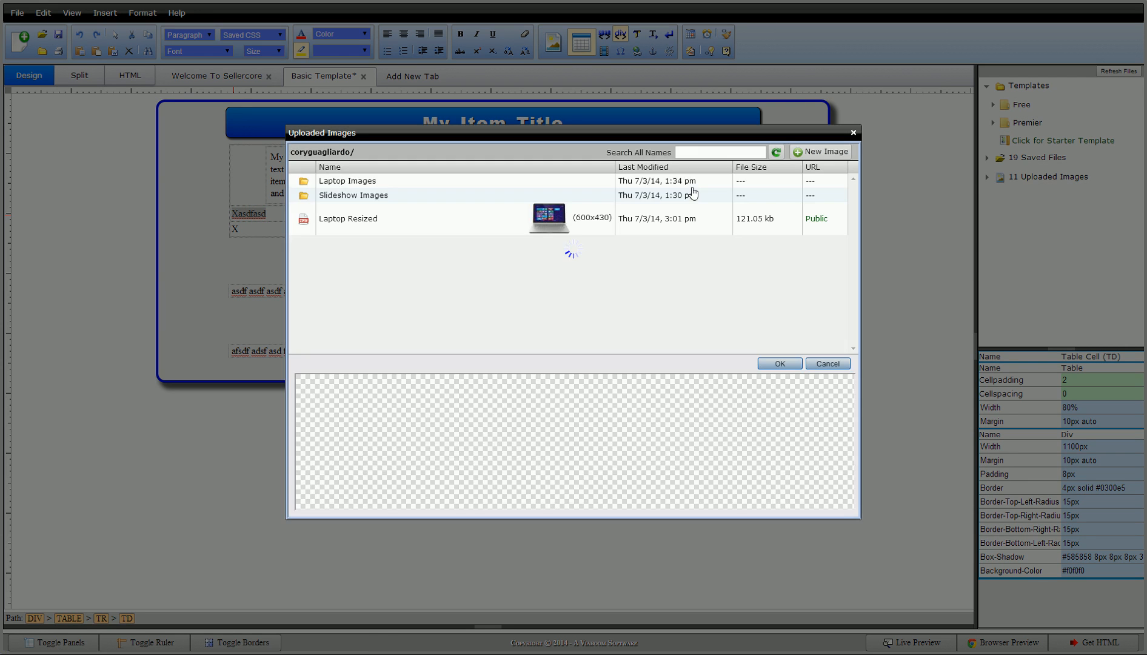
pyautogui.doubleClick(532, 180)
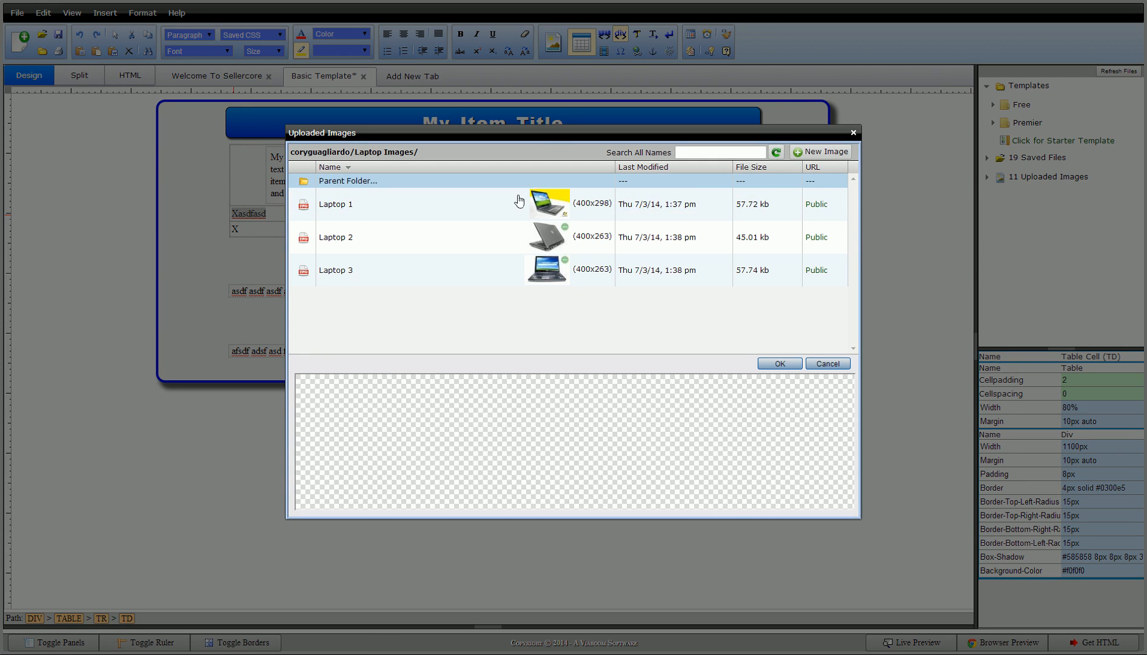
pyautogui.click(482, 207)
pyautogui.click(767, 364)
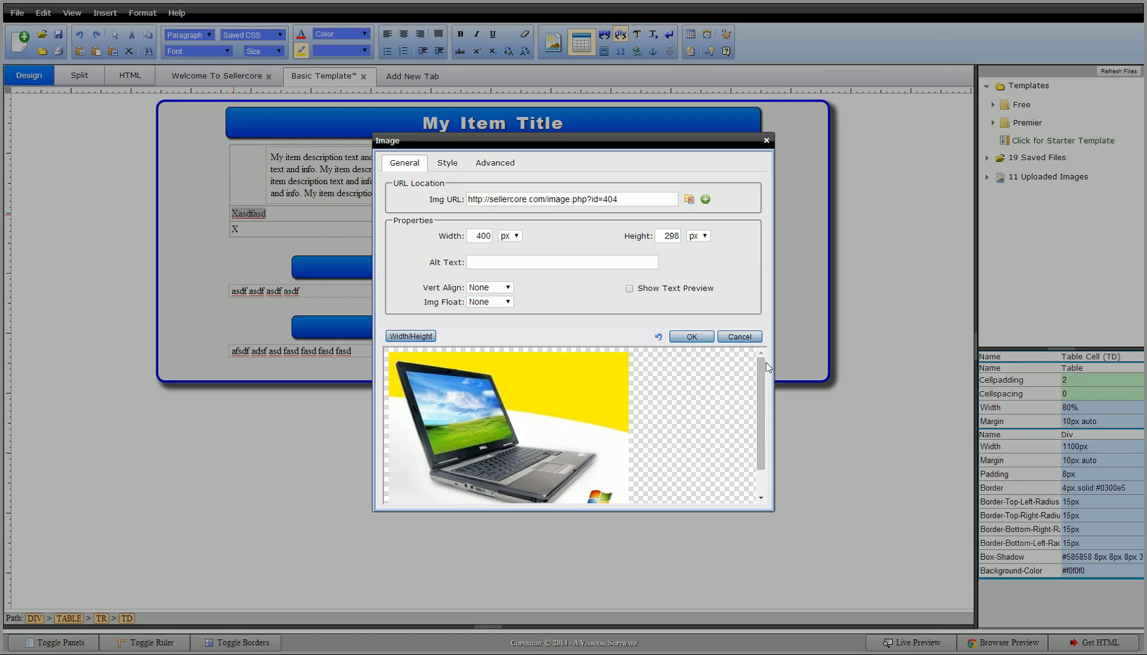
# Give the Laptop 1 image a 1 px solid #000000 border on all sides and insert it into the cell.
pyautogui.click(448, 163)
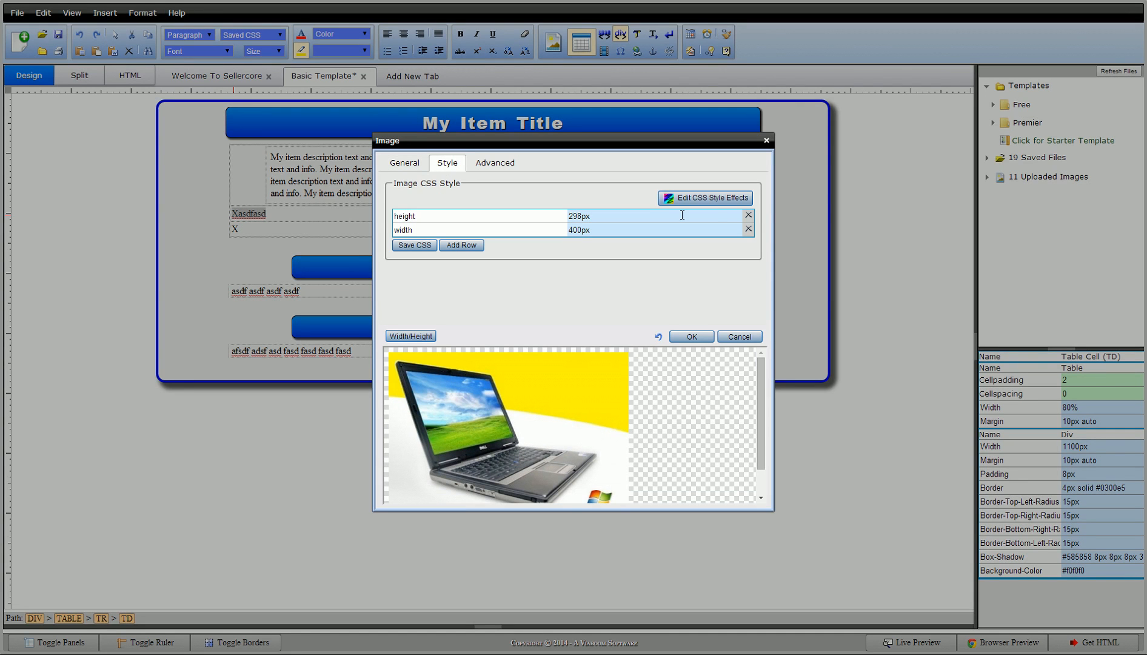
pyautogui.click(717, 206)
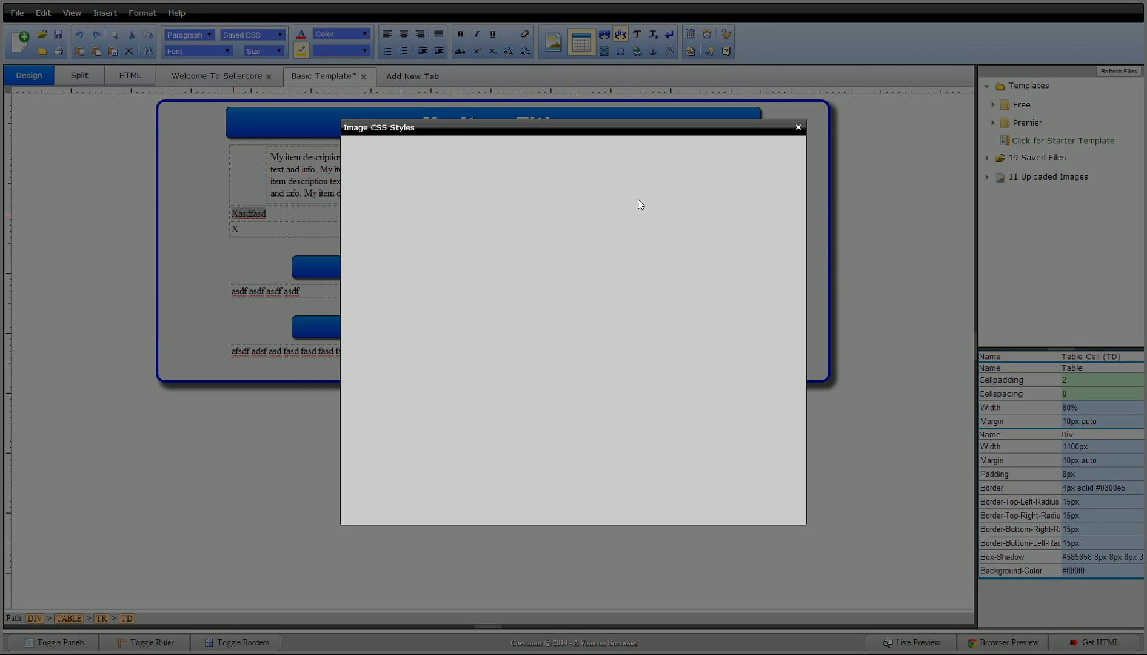
pyautogui.click(409, 152)
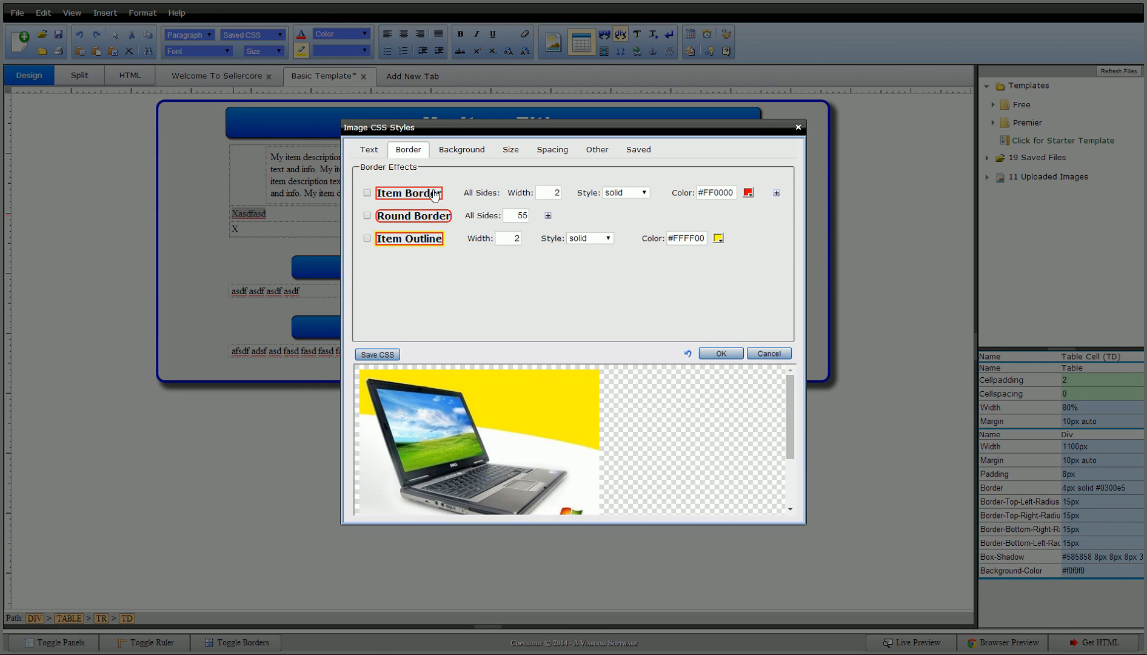
pyautogui.click(425, 192)
pyautogui.click(548, 193)
pyautogui.write('1')
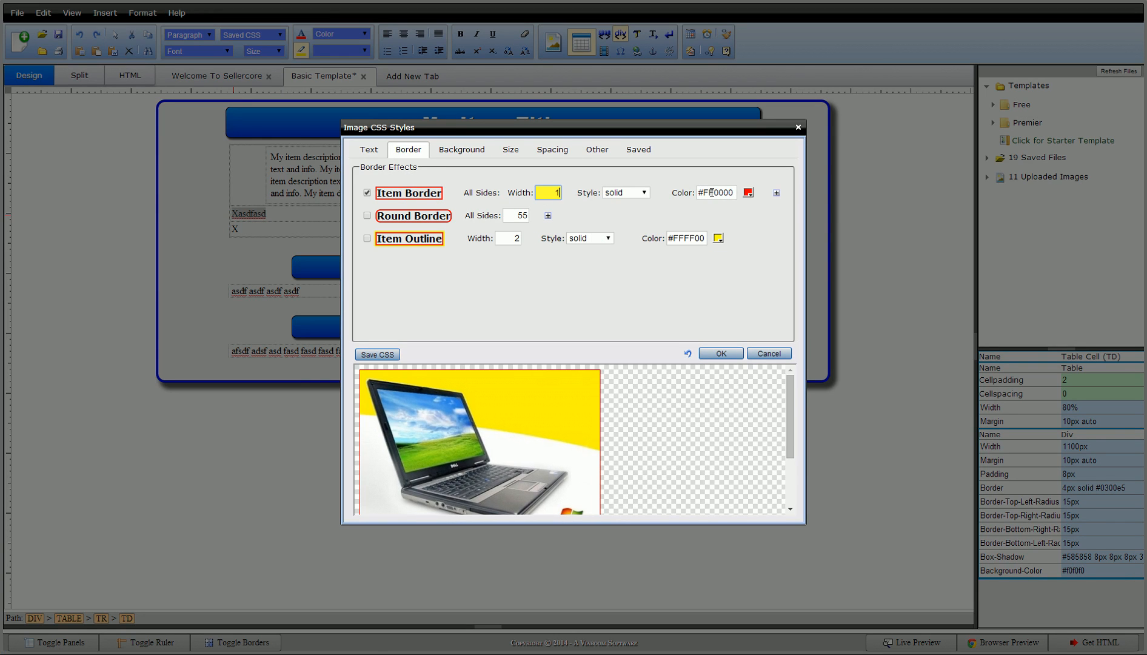
pyautogui.click(711, 193)
pyautogui.moveTo(704, 192); pyautogui.dragTo(716, 194)
pyautogui.click(703, 203)
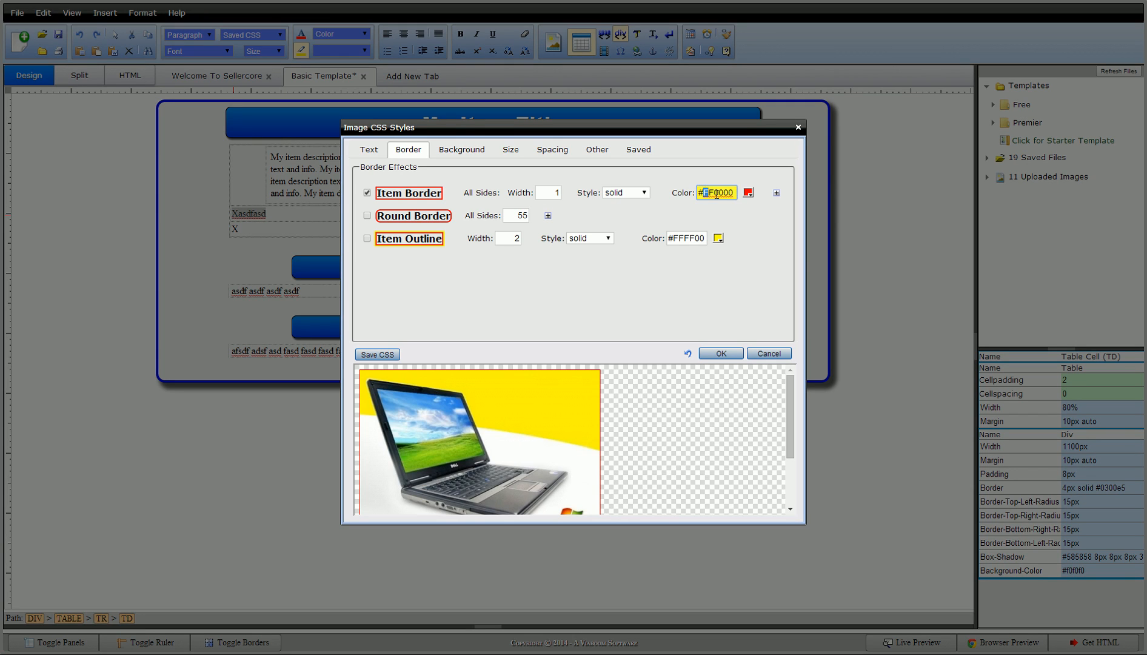
pyautogui.write('00')
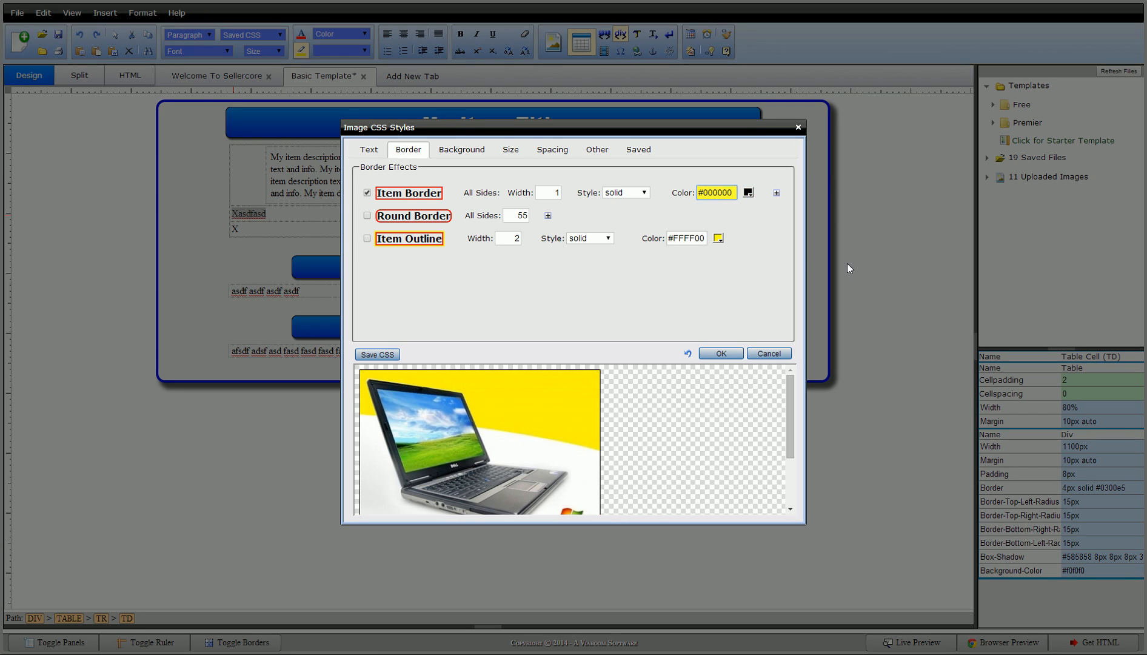
pyautogui.click(724, 353)
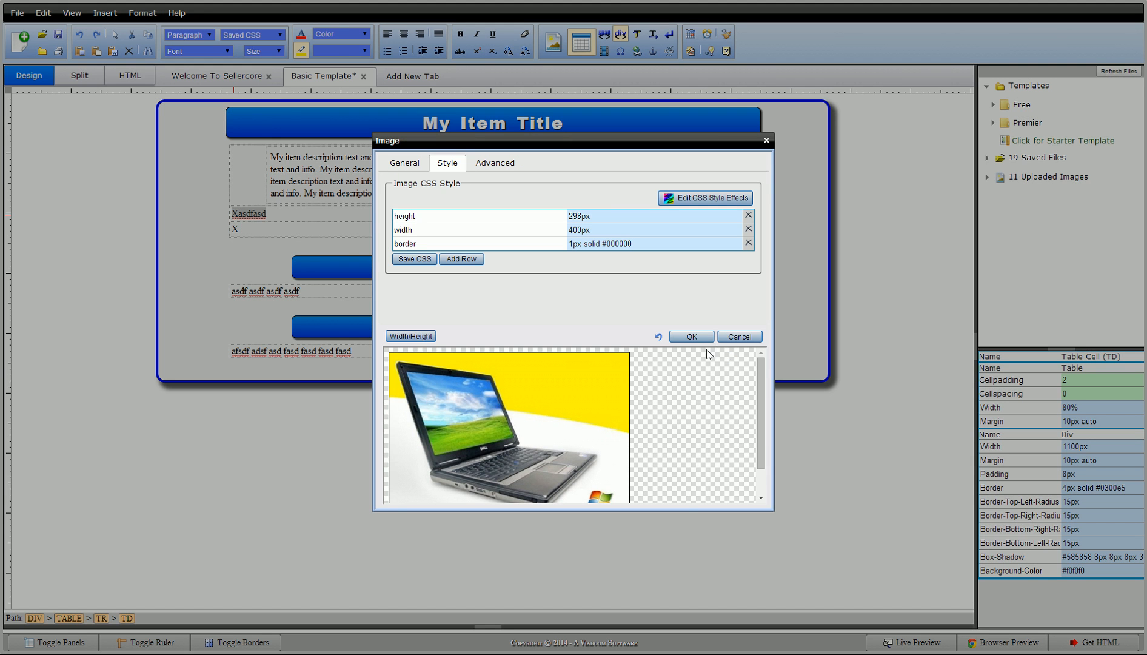
pyautogui.click(691, 337)
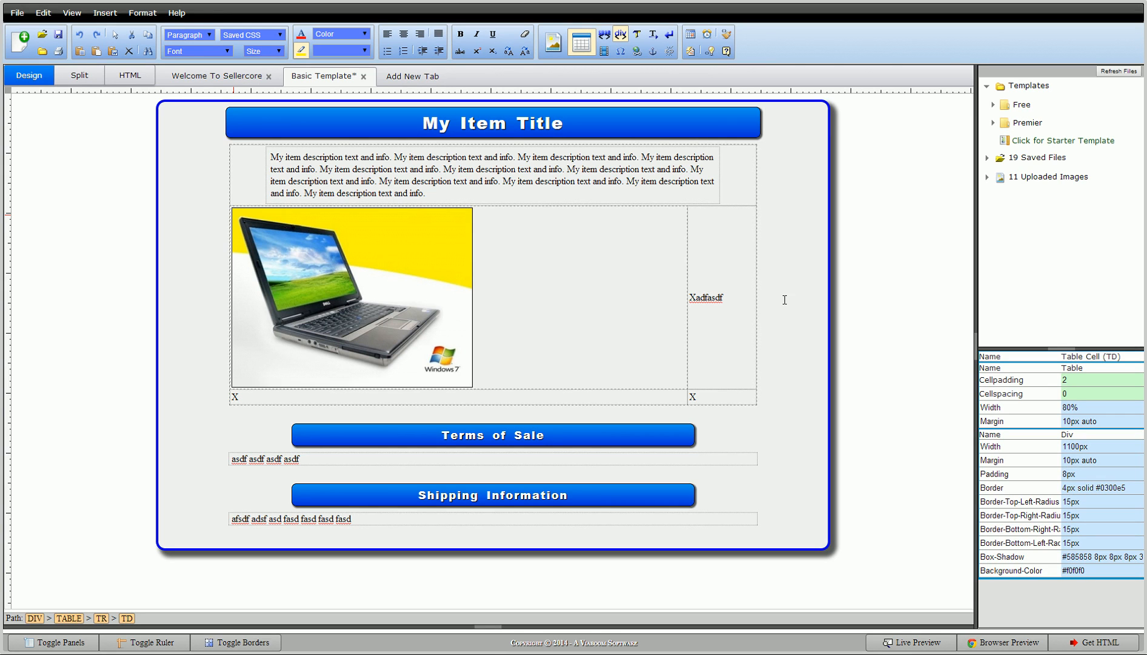
# Replace the text in the right-hand cells of the second and third rows with repeated "My item description text and info." sentences.
pyautogui.moveTo(723, 298); pyautogui.dragTo(688, 298)
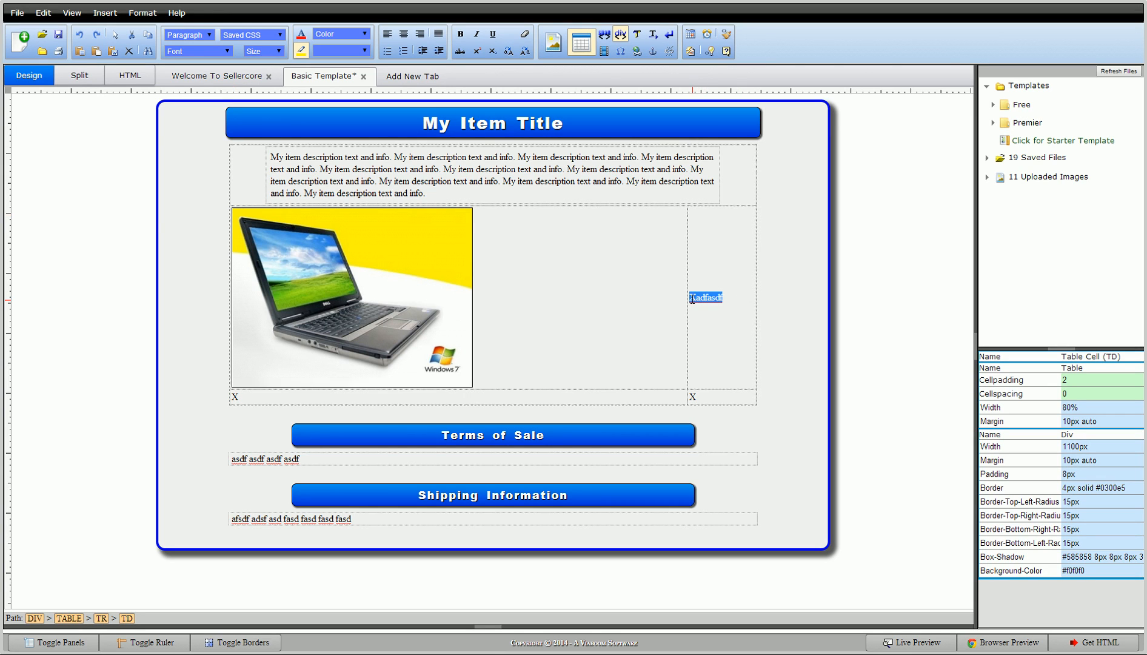
pyautogui.write('My item description text and info. My item description text and info. My item description text and info. My item description text and info. My item description text and info. My item description text and info. My item description text and info. My item description text and info. My item description text and info. My item description text and info. My item description text and info. My item description text and info.')
pyautogui.moveTo(494, 396); pyautogui.dragTo(479, 396)
pyautogui.write('My item description text and info. My item description text and info. My item description text and info. My item description text and info. My item description text and info. My item description text and info. My item description text and info. My item description text and info. My item description text and info. My item description text and info. My item description text and info. My item description text and info.')
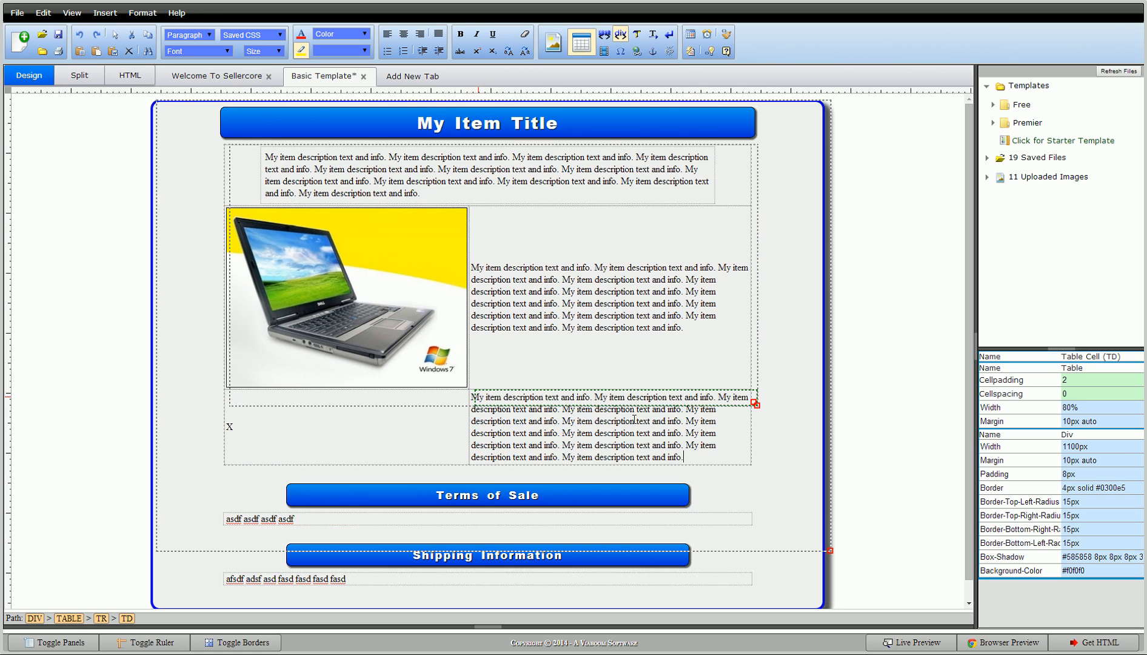
# Replace the X in the third row's first cell with the uploaded Laptop 2 image.
pyautogui.click(235, 425)
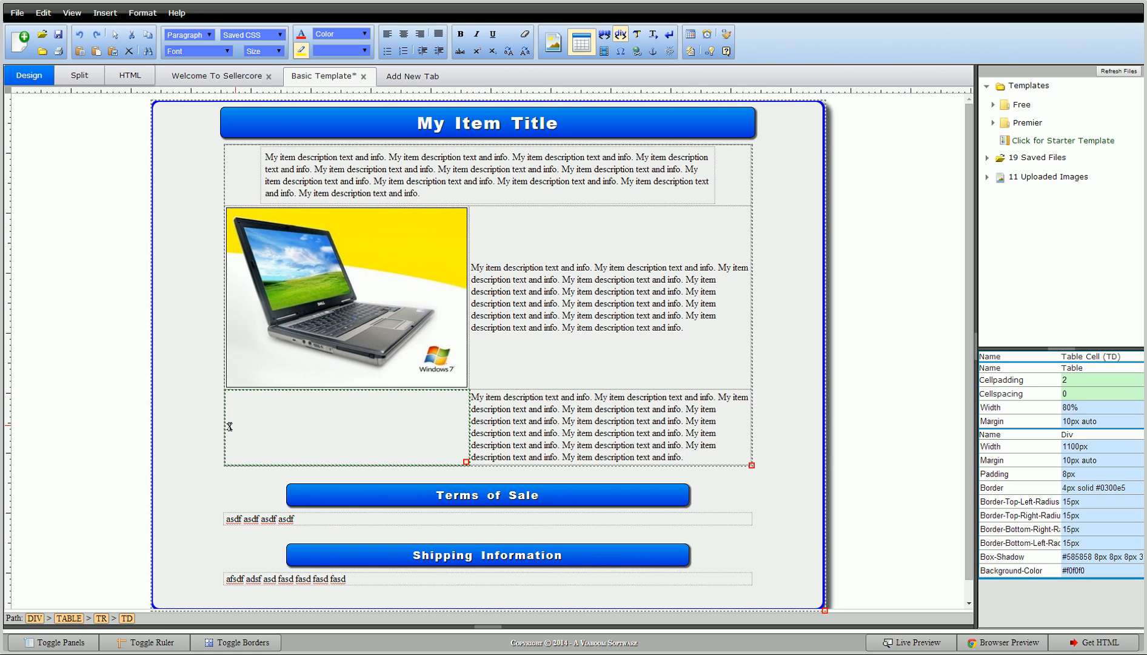
pyautogui.click(557, 43)
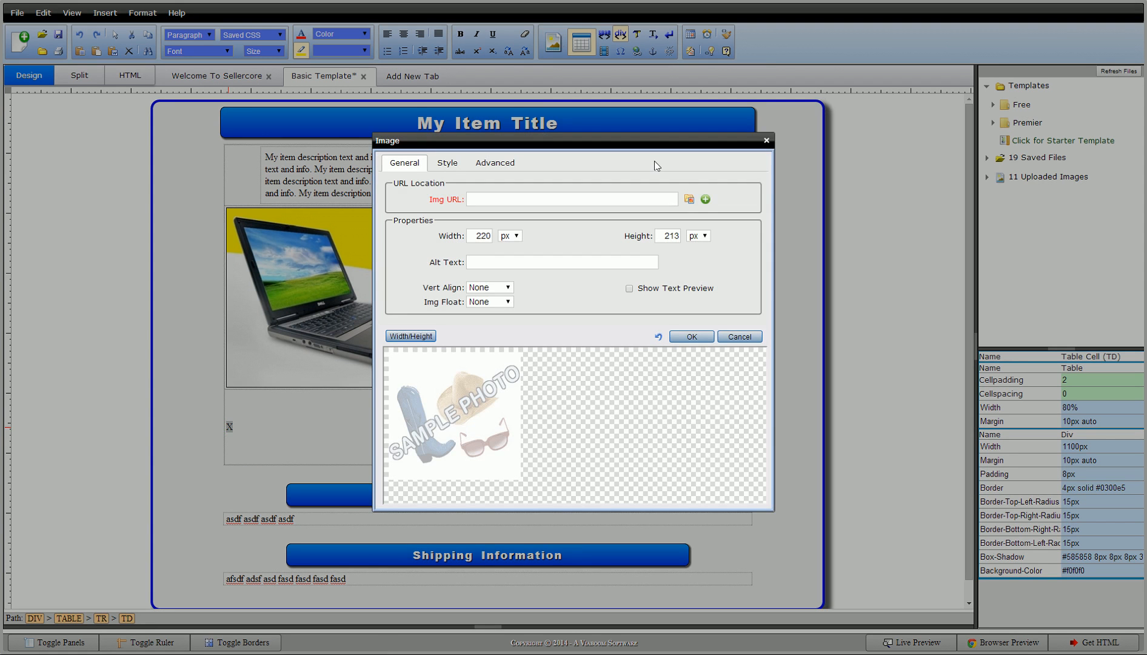
pyautogui.click(689, 200)
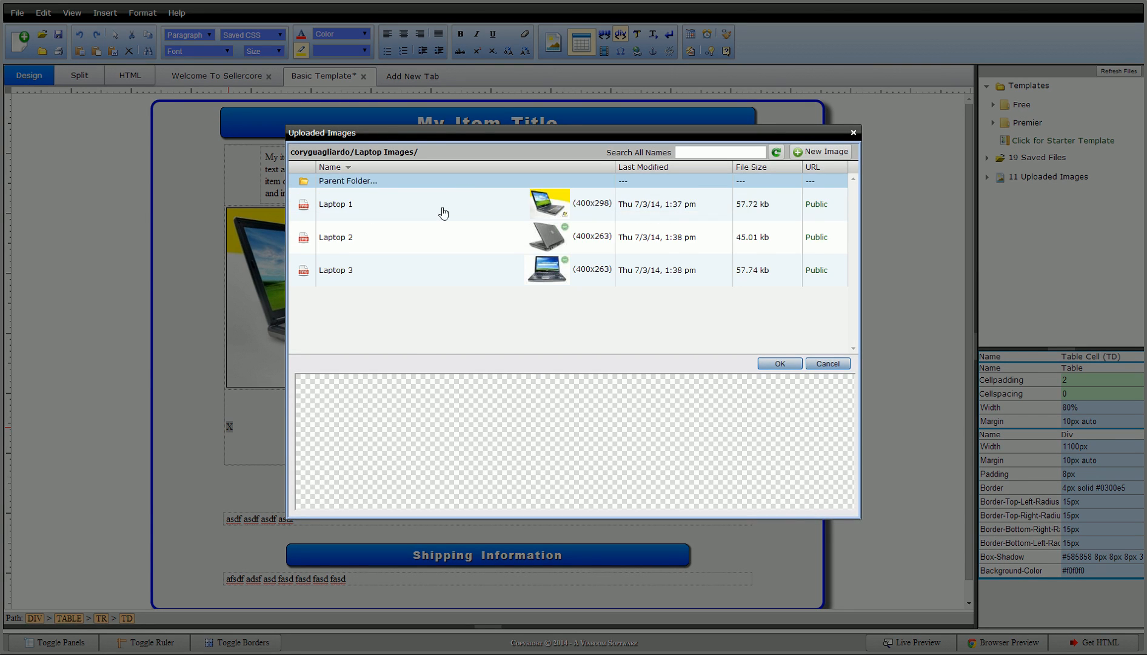
pyautogui.click(449, 238)
pyautogui.click(780, 363)
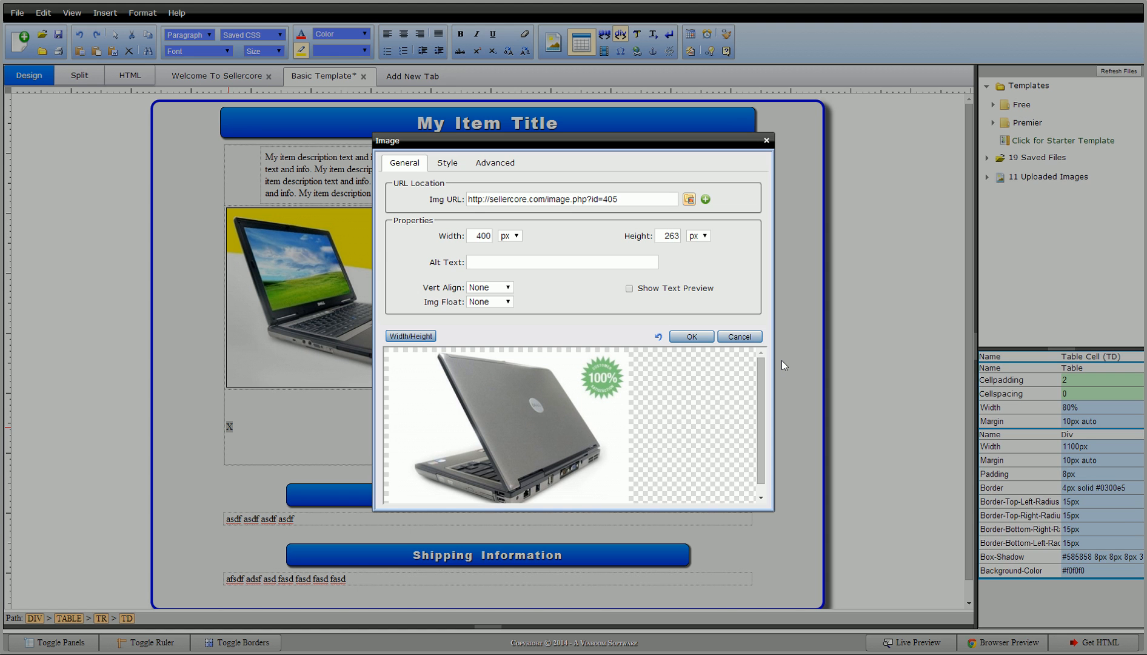
pyautogui.click(691, 337)
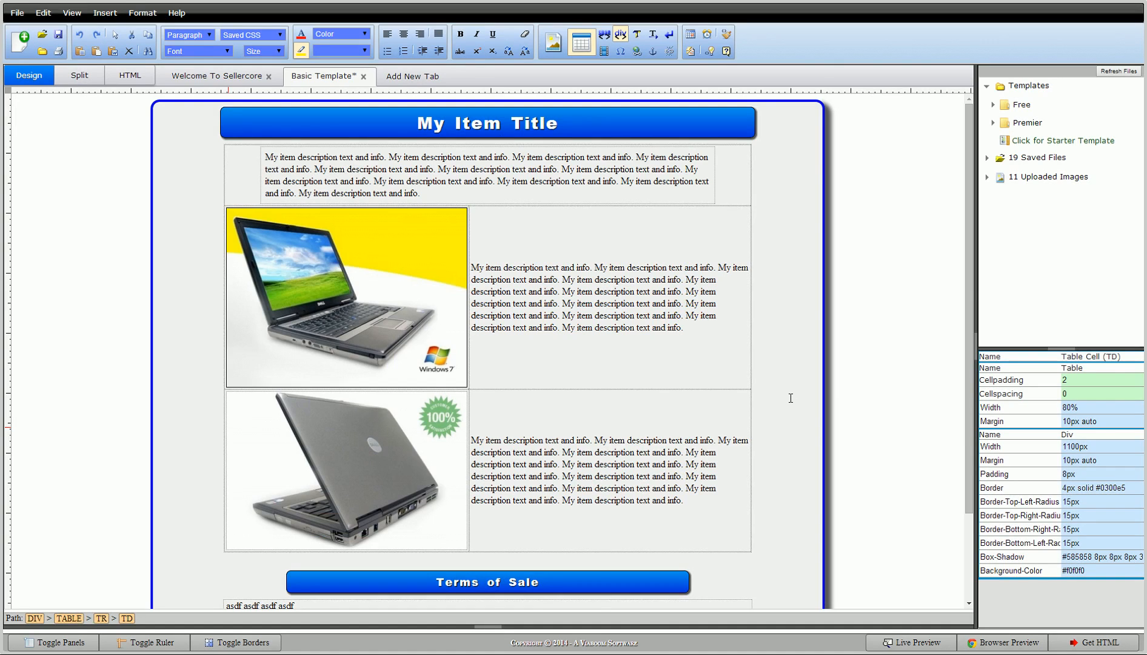
# Save the Laptop 1 image's CSS style and apply that saved style to the Laptop 2 image in the third row.
pyautogui.click(791, 396)
pyautogui.scroll(-3, 791, 396)
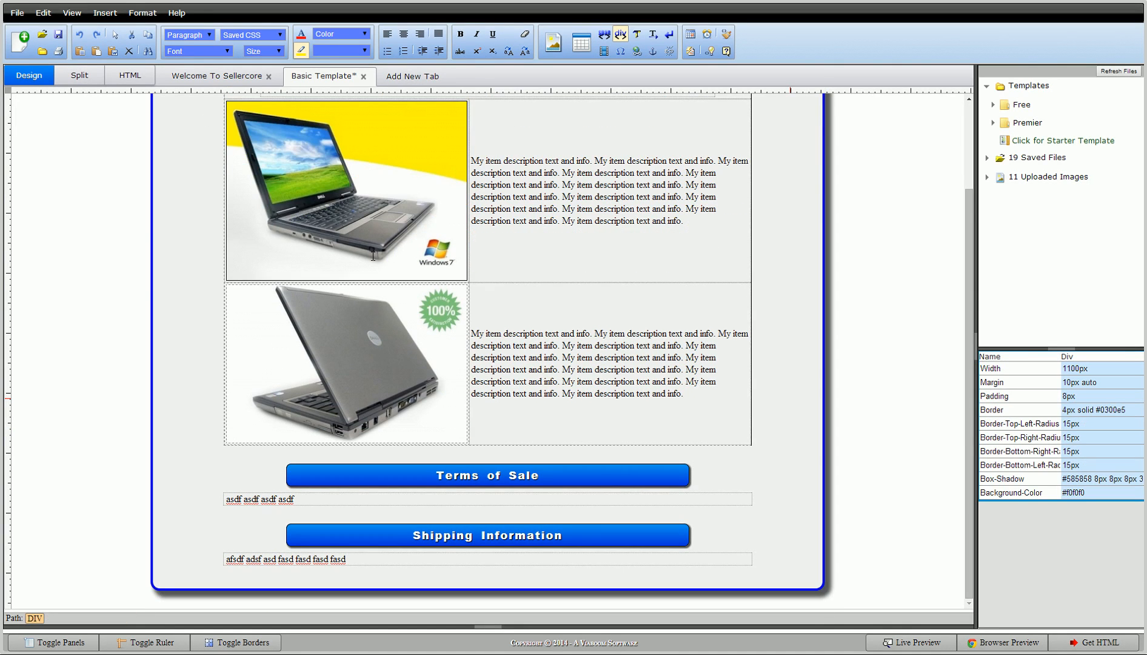
pyautogui.rightClick(358, 180)
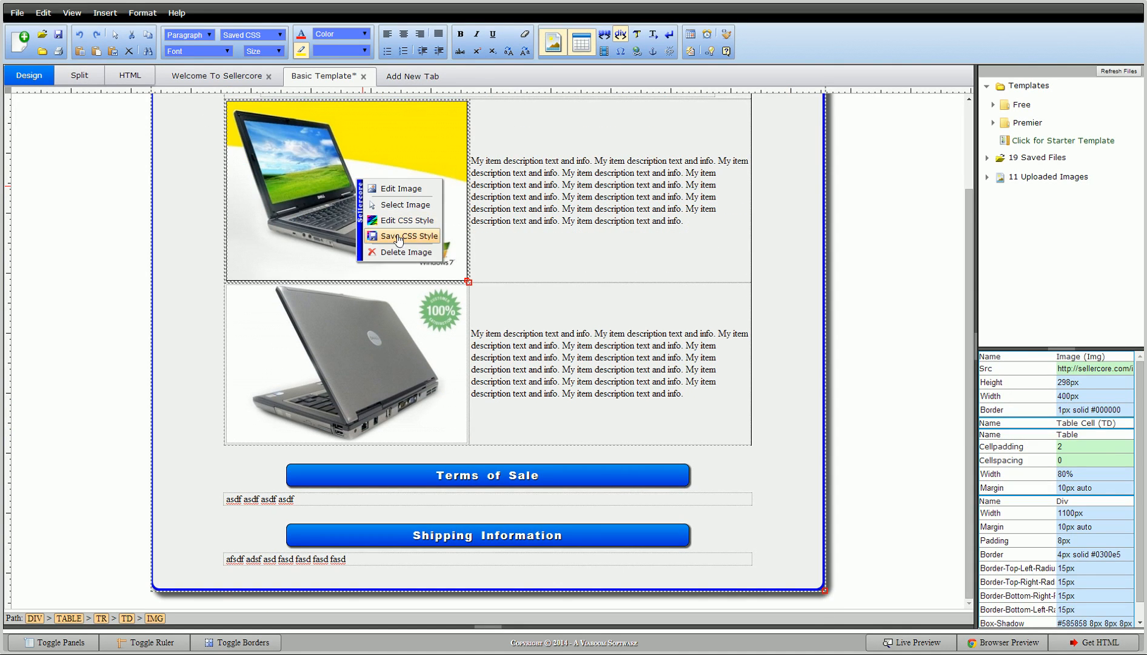
pyautogui.click(350, 363)
pyautogui.click(255, 35)
pyautogui.click(253, 64)
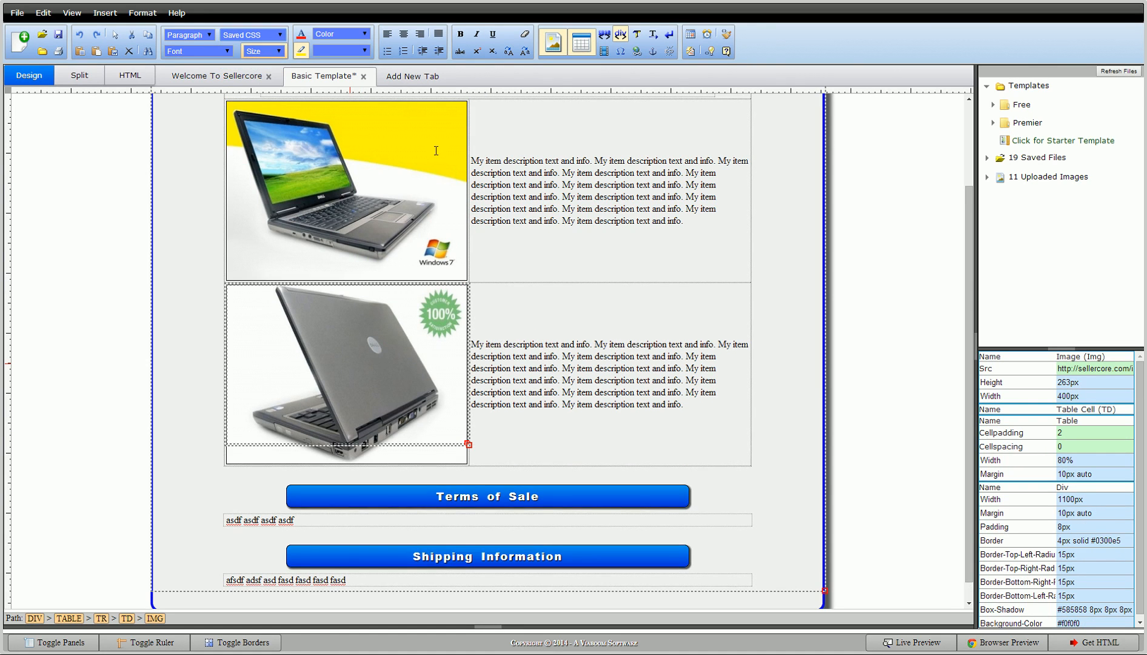
pyautogui.click(820, 392)
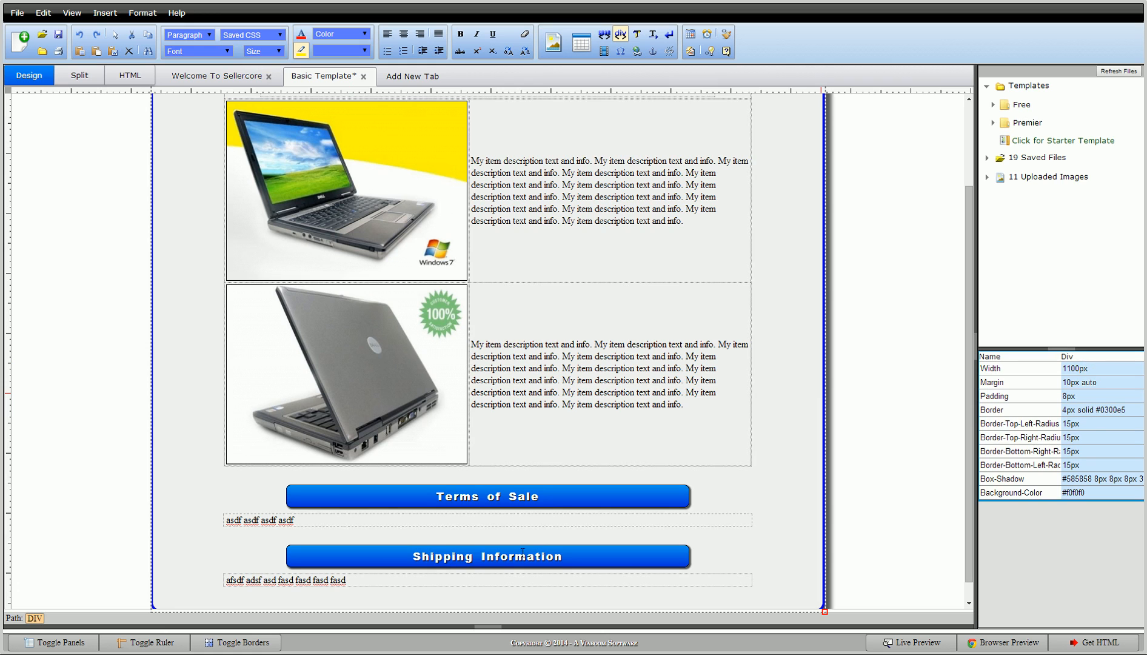
# Hide the dotted layout borders in the design view and review the template from the item title to the shipping section.
pyautogui.click(245, 644)
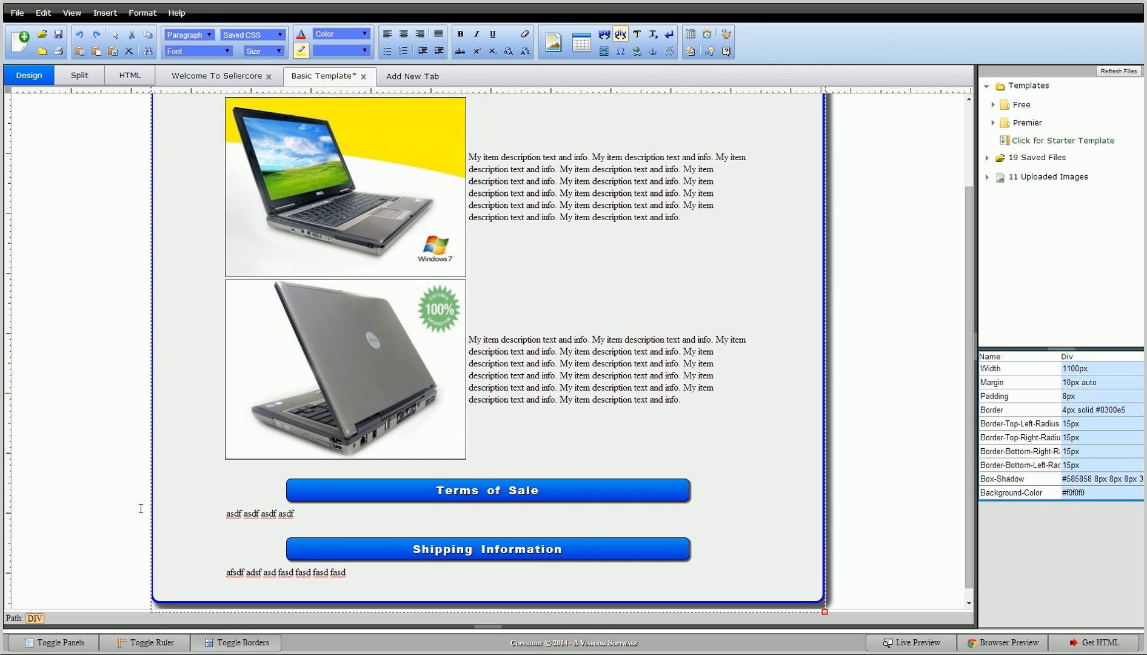
pyautogui.scroll(3, 75, 422)
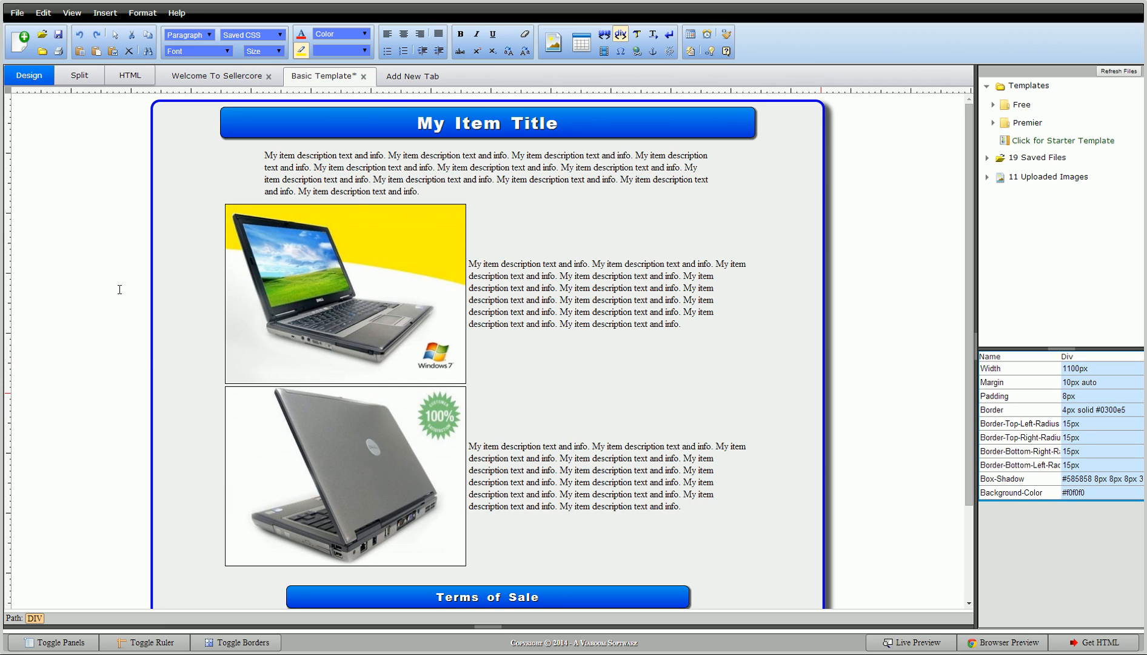
pyautogui.scroll(-2, 121, 289)
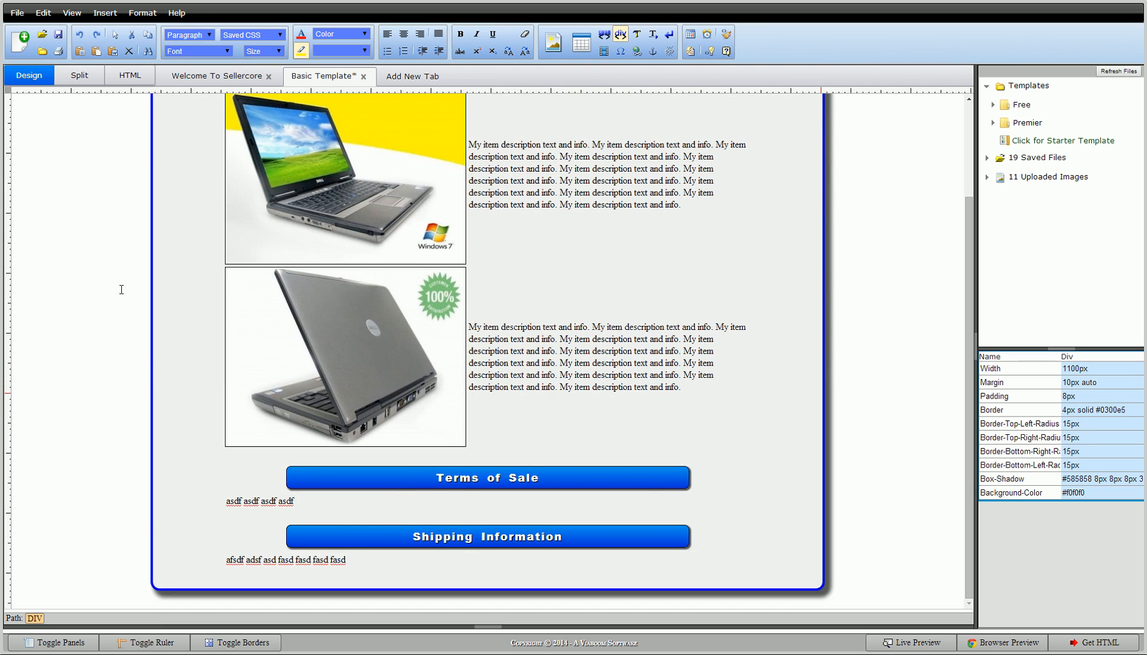
pyautogui.scroll(2, 121, 289)
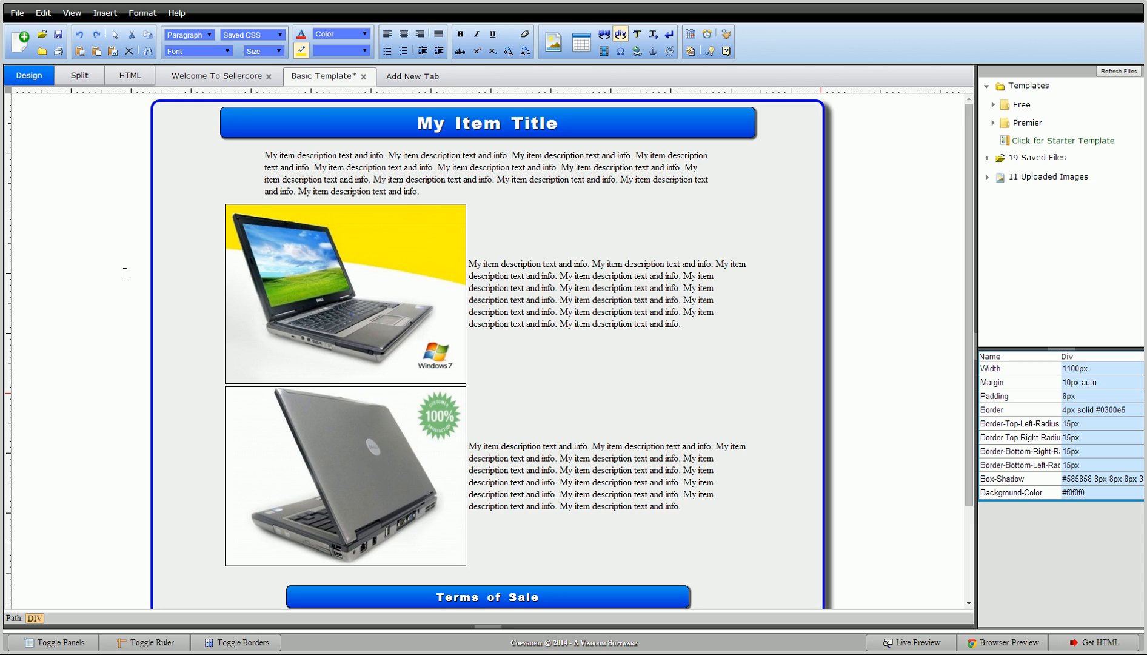